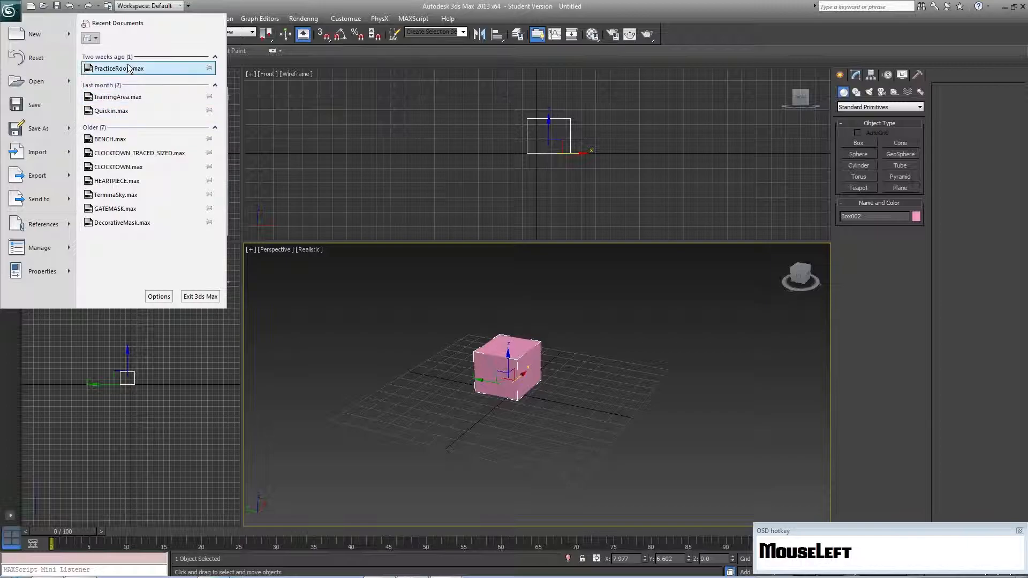
Step: Import the Master Chief character model into the scene as a size reference
{"action": "mouse_move", "coordinate": [69, 155]}
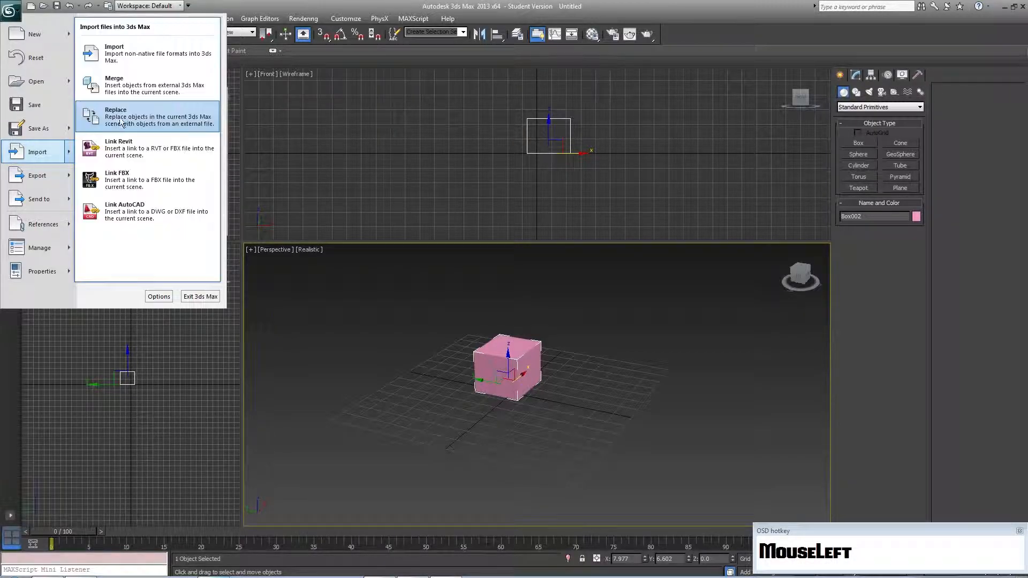
{"action": "left_click", "coordinate": [132, 61]}
{"action": "left_click", "coordinate": [273, 63]}
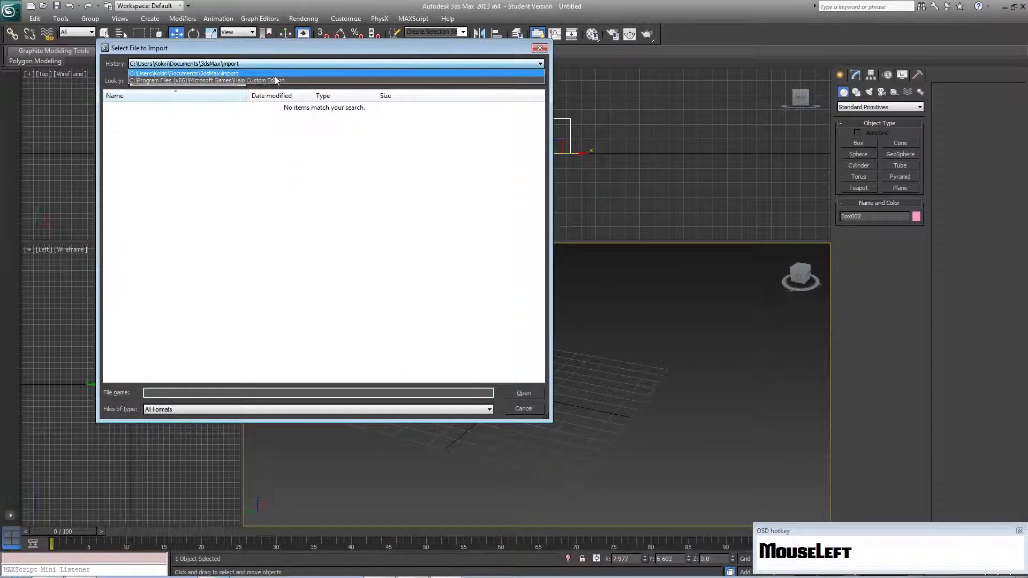
{"action": "left_click", "coordinate": [273, 72]}
{"action": "left_click", "coordinate": [240, 65]}
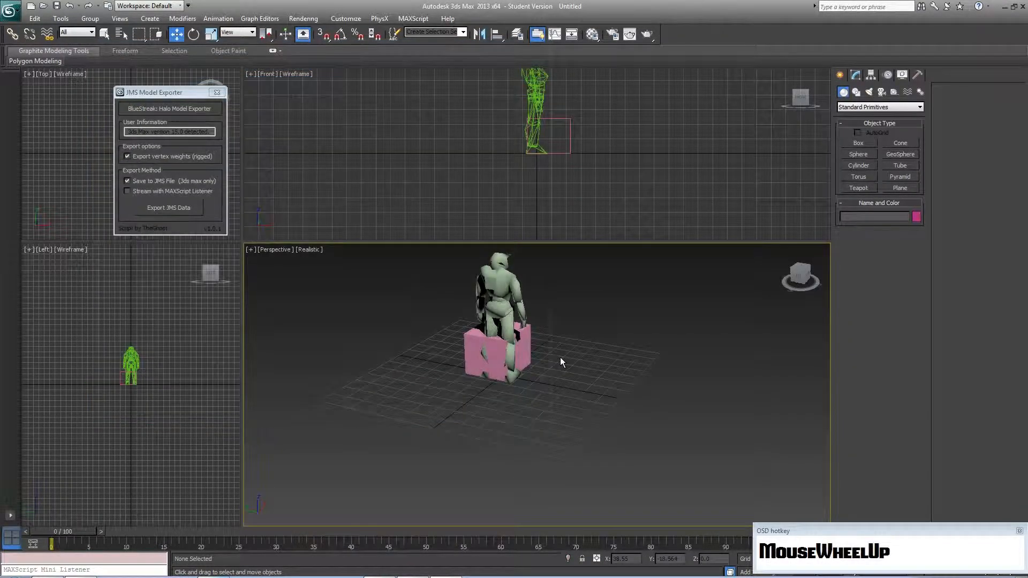
Step: Move the pink box along the Y axis to about -29 so it stands beside the character
{"action": "scroll", "coordinate": [560, 358], "scroll_direction": "up", "scroll_amount": 2}
{"action": "middle_click_drag", "start_coordinate": [553, 357], "coordinate": [563, 378]}
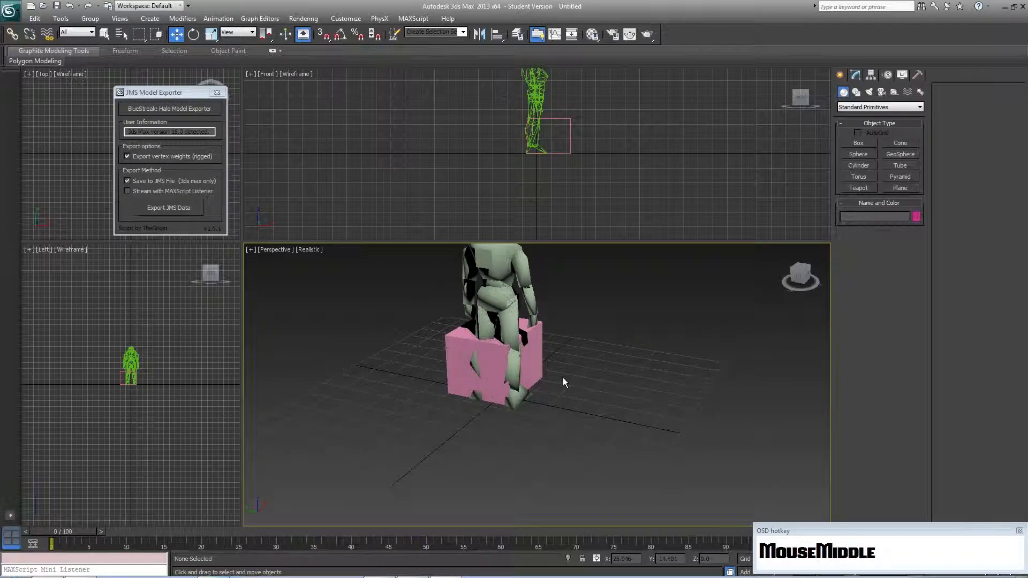
{"action": "scroll", "coordinate": [564, 377], "scroll_direction": "up", "scroll_amount": 1}
{"action": "left_click", "coordinate": [538, 354]}
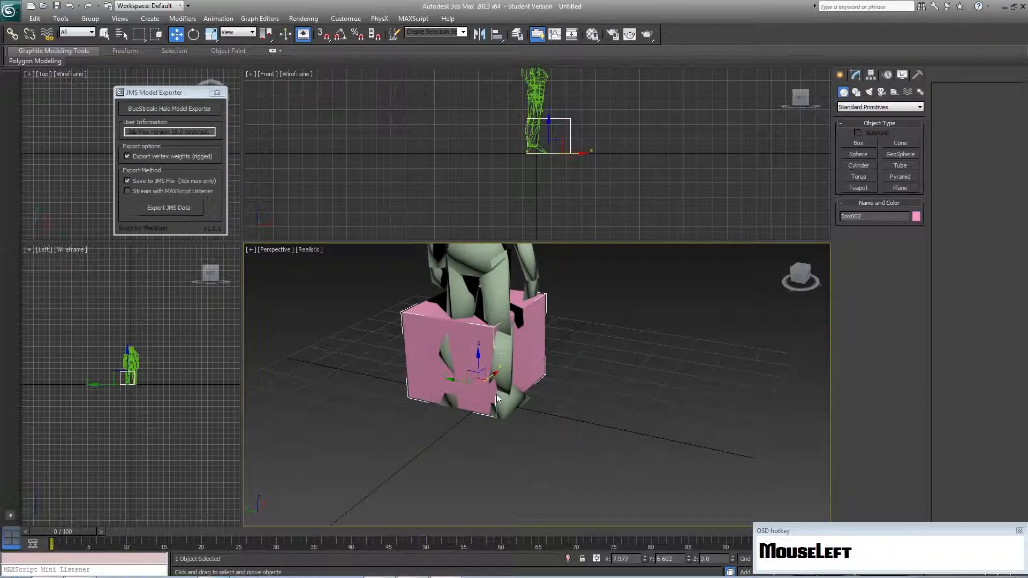
{"action": "left_click", "coordinate": [498, 377]}
{"action": "left_click_drag", "start_coordinate": [451, 381], "coordinate": [571, 412]}
{"action": "middle_click_drag", "start_coordinate": [571, 412], "coordinate": [528, 375], "text": "alt"}
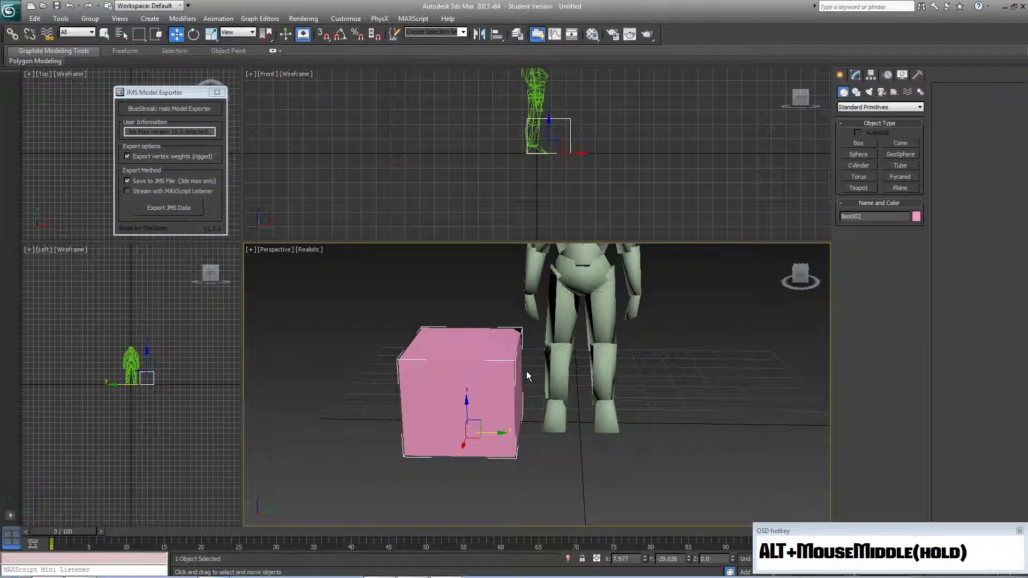
Step: Scale the pink box down along its Z axis to a little over a third of its height
{"action": "scroll", "coordinate": [528, 375], "scroll_direction": "down", "scroll_amount": 3}
{"action": "scroll", "coordinate": [466, 410], "scroll_direction": "up", "scroll_amount": 3}
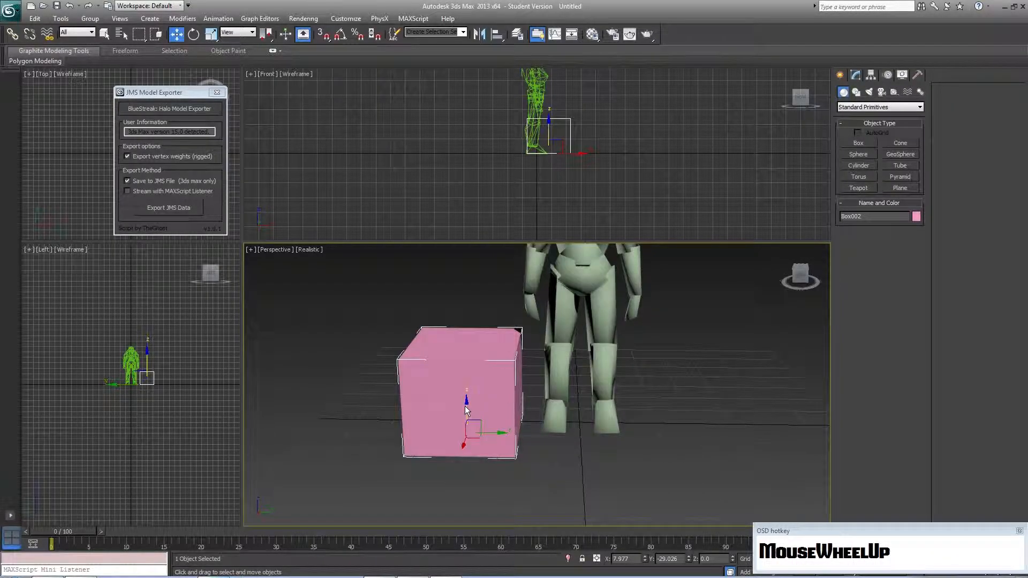
{"action": "key", "text": "e"}
{"action": "key", "text": "r"}
{"action": "left_click_drag", "start_coordinate": [469, 405], "coordinate": [473, 461]}
{"action": "middle_click", "coordinate": [500, 430]}
{"action": "middle_click_drag", "start_coordinate": [500, 429], "coordinate": [559, 403]}
{"action": "scroll", "coordinate": [538, 335], "scroll_direction": "up", "scroll_amount": 3}
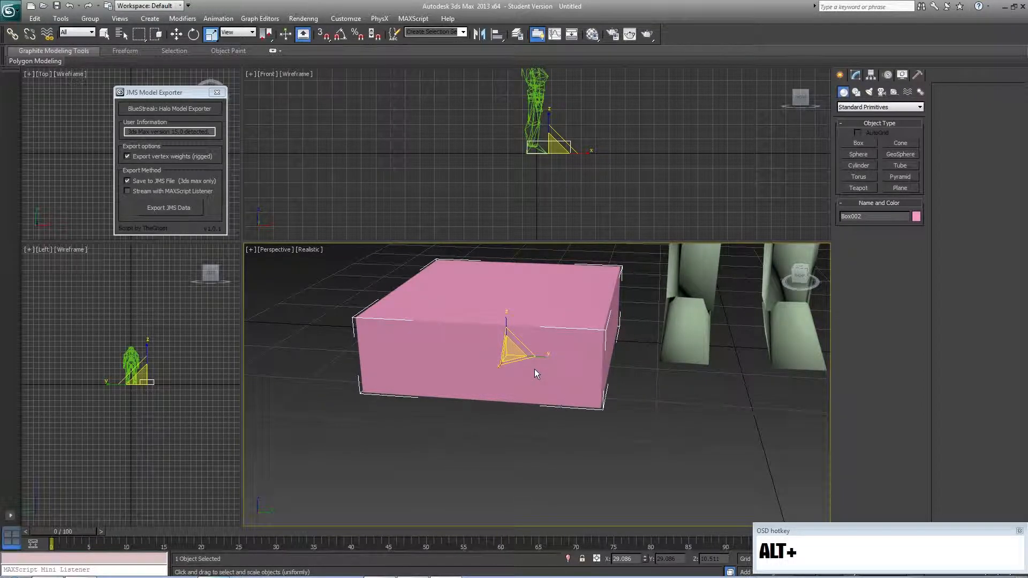
Step: Convert the flattened box to an Editable Poly
{"action": "key", "text": "w"}
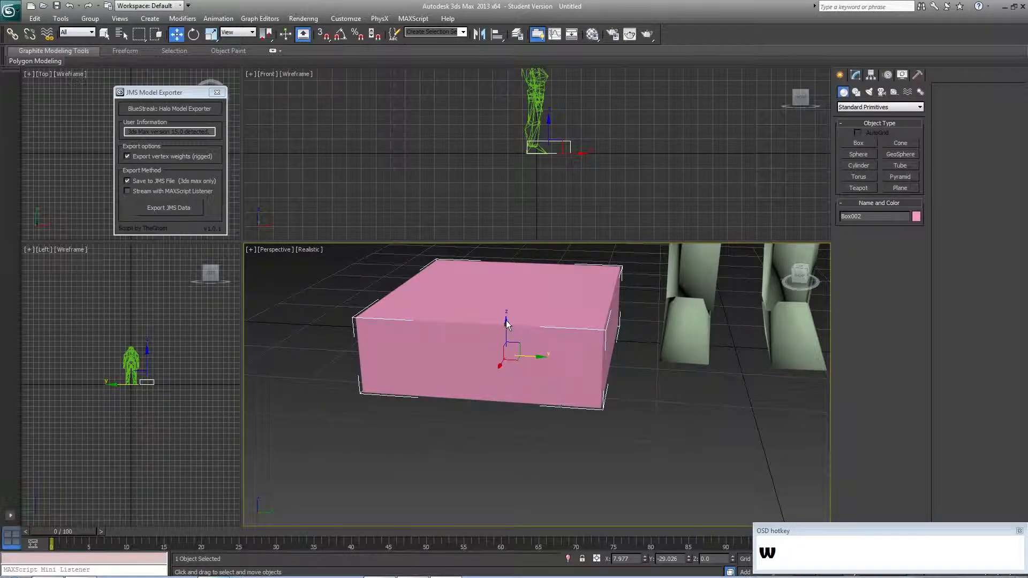
{"action": "right_click", "coordinate": [525, 340]}
{"action": "mouse_move", "coordinate": [567, 435]}
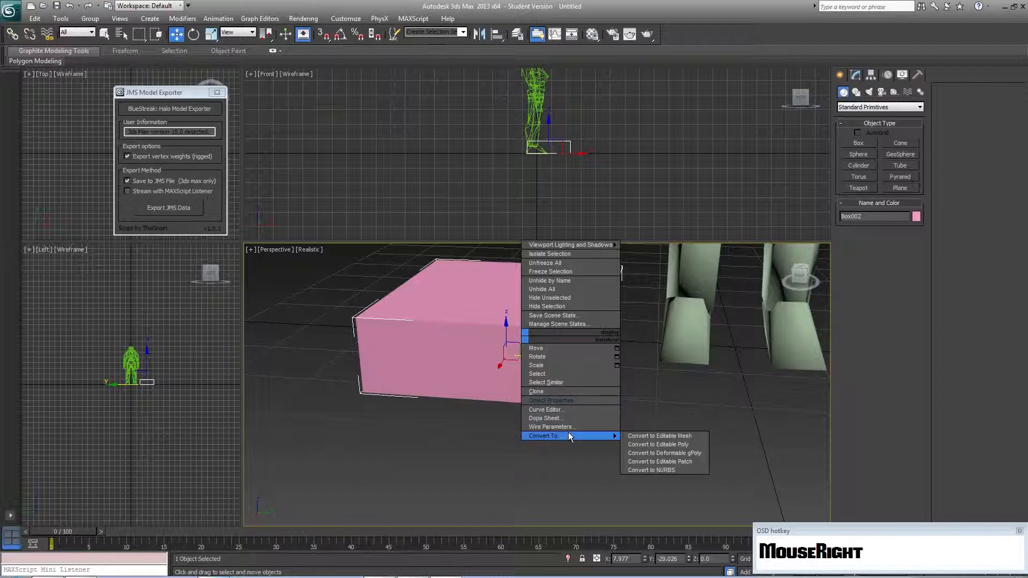
{"action": "left_click", "coordinate": [654, 445]}
{"action": "middle_click", "coordinate": [563, 335]}
{"action": "scroll", "coordinate": [563, 335], "scroll_direction": "down", "scroll_amount": 2}
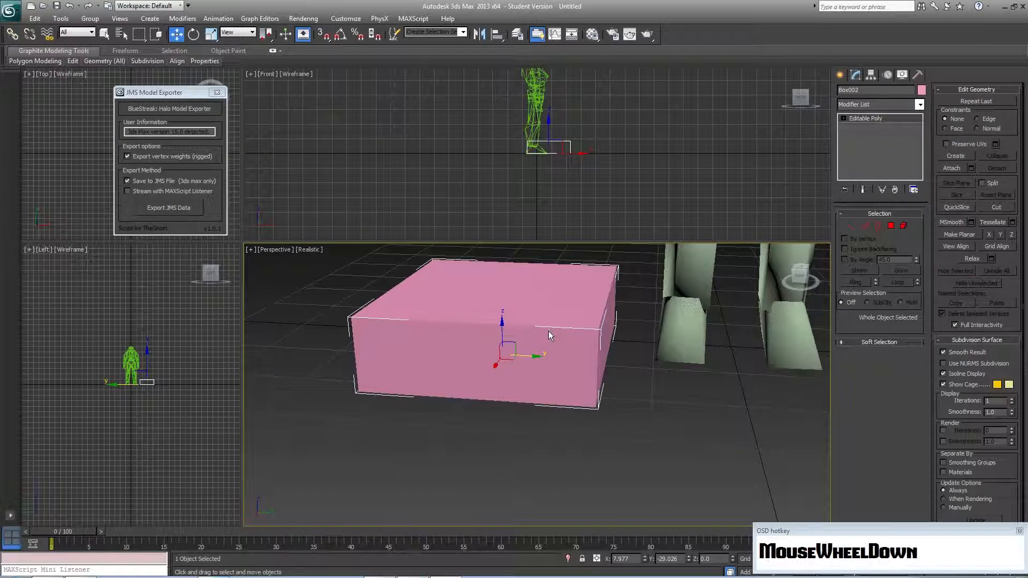
Step: Select all vertices of the box and chamfer them to cut off its corners
{"action": "left_click", "coordinate": [855, 225]}
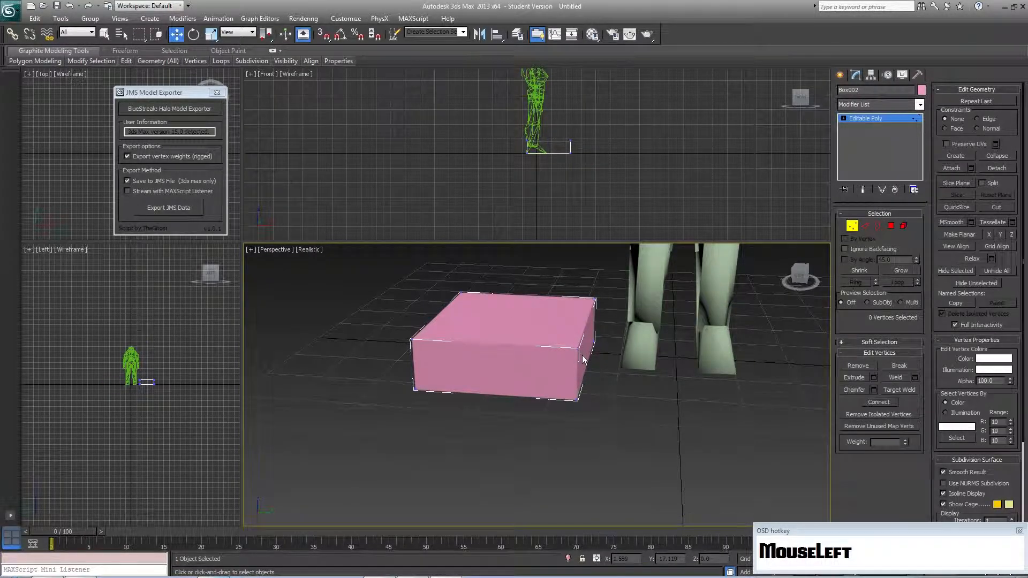
{"action": "key", "text": "ctrl+a"}
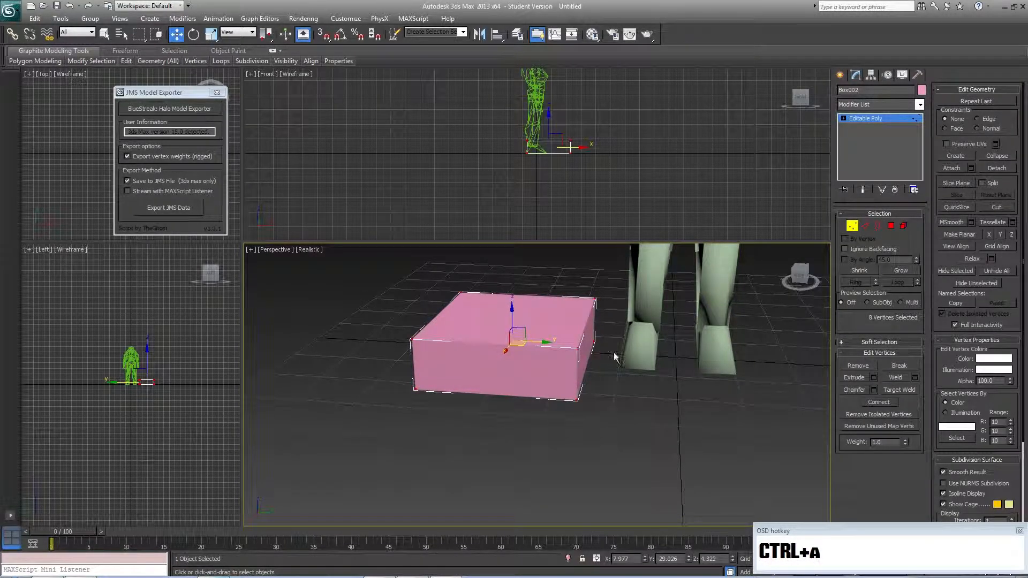
{"action": "left_click", "coordinate": [855, 390]}
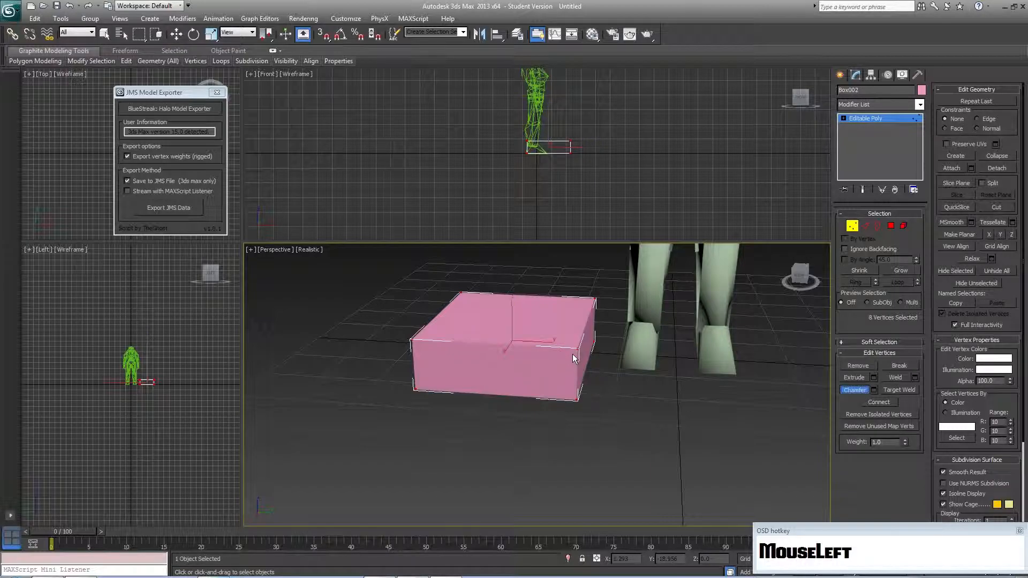
{"action": "left_click_drag", "start_coordinate": [577, 353], "coordinate": [621, 397]}
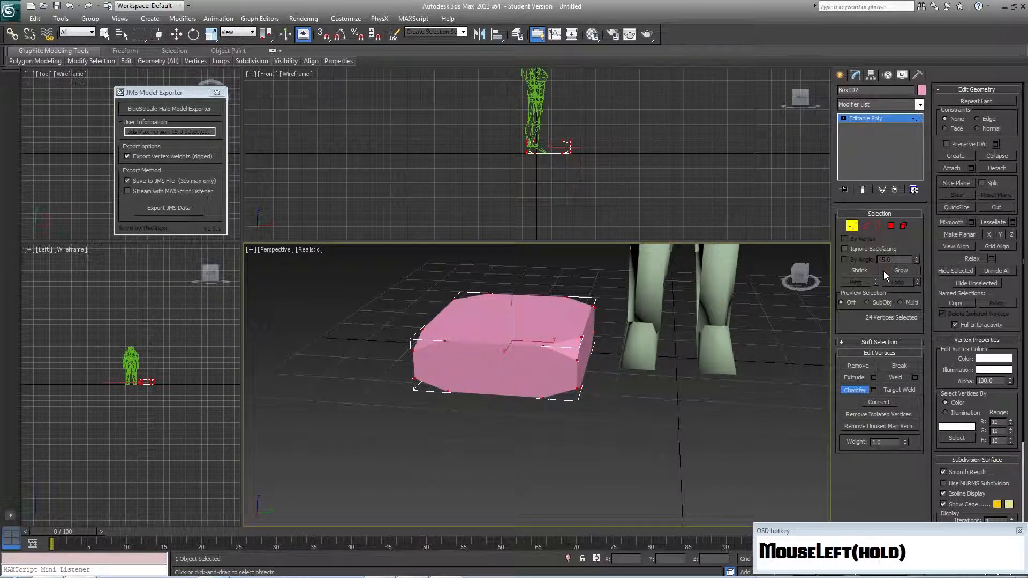
Step: Inset the box's top polygon with the By Polygon option to form a smaller octagonal face
{"action": "left_click", "coordinate": [890, 225]}
{"action": "left_click", "coordinate": [525, 332]}
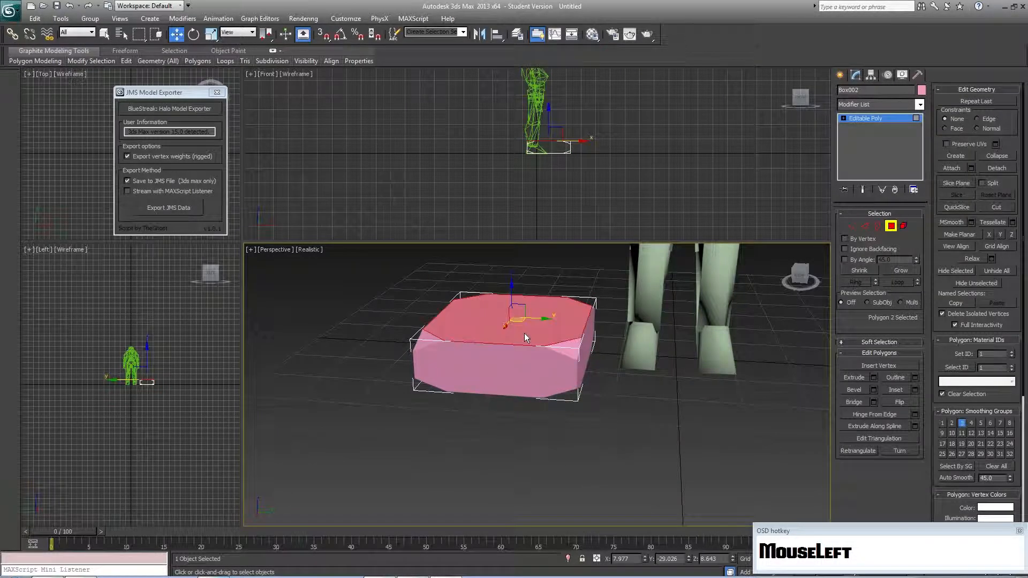
{"action": "left_click", "coordinate": [916, 390]}
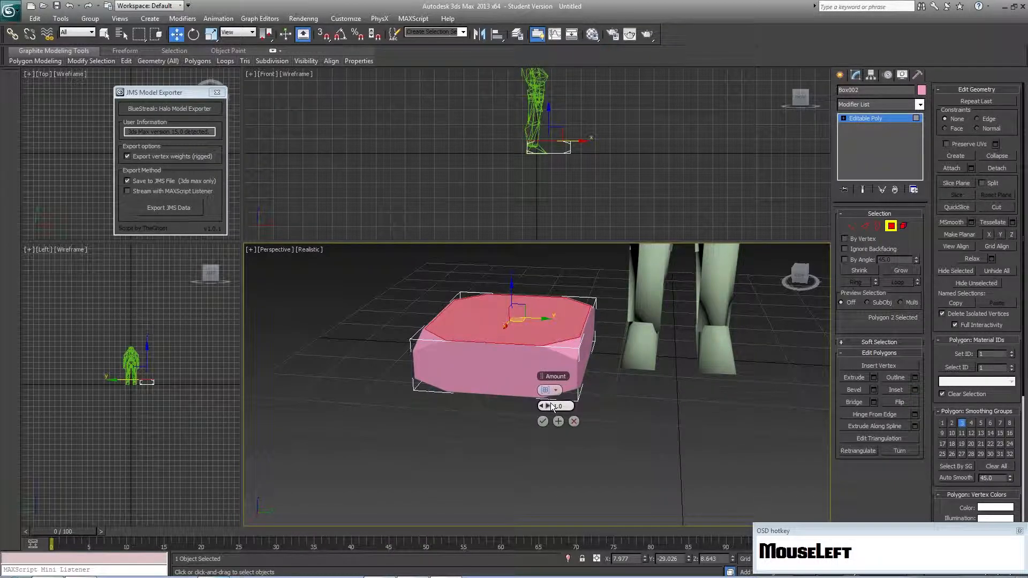
{"action": "left_click", "coordinate": [556, 392]}
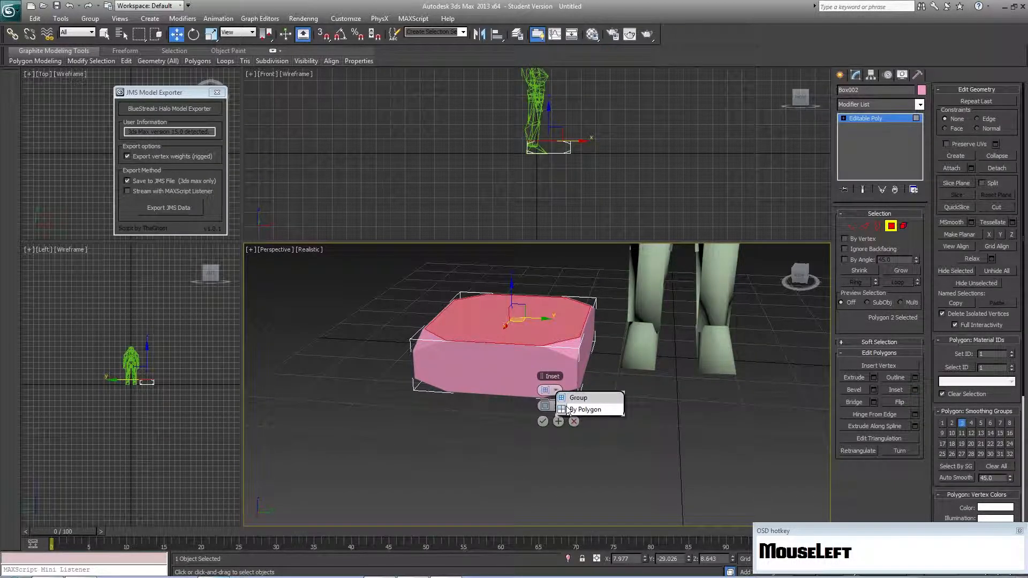
{"action": "left_click", "coordinate": [570, 409]}
{"action": "mouse_move", "coordinate": [548, 403]}
{"action": "left_mouse_down"}
{"action": "mouse_move", "coordinate": [601, 414]}
{"action": "mouse_move", "coordinate": [545, 422]}
{"action": "left_mouse_up"}
{"action": "left_click", "coordinate": [543, 421]}
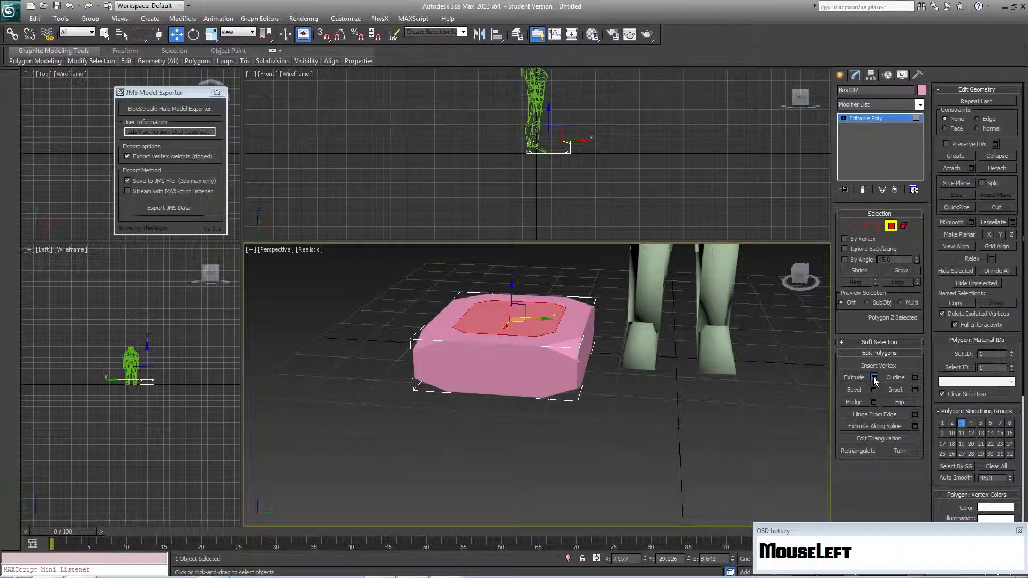
Step: Extrude the inset top polygon upward to a height of about 13.2 to form a raised tier
{"action": "left_click", "coordinate": [874, 378]}
{"action": "left_click_drag", "start_coordinate": [548, 406], "coordinate": [666, 412]}
{"action": "left_click", "coordinate": [543, 421]}
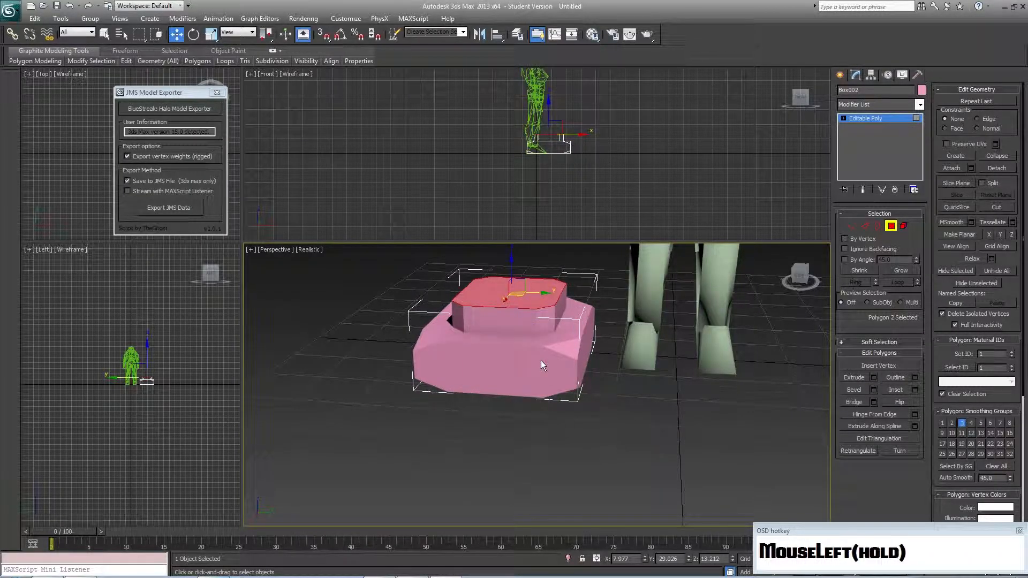
{"action": "middle_click_drag", "start_coordinate": [557, 369], "coordinate": [528, 403], "text": "alt"}
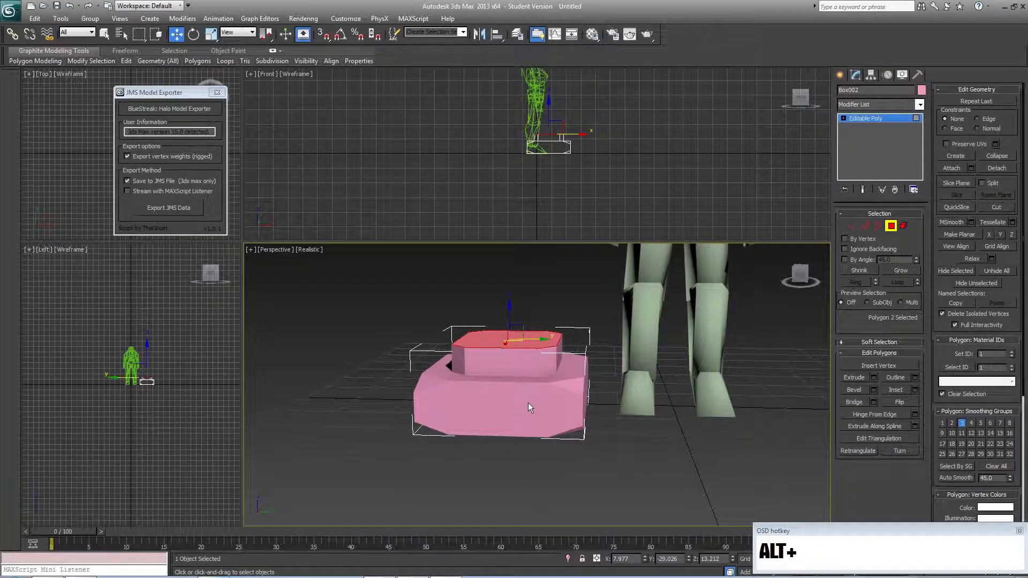
{"action": "middle_click_drag", "start_coordinate": [592, 364], "coordinate": [568, 365]}
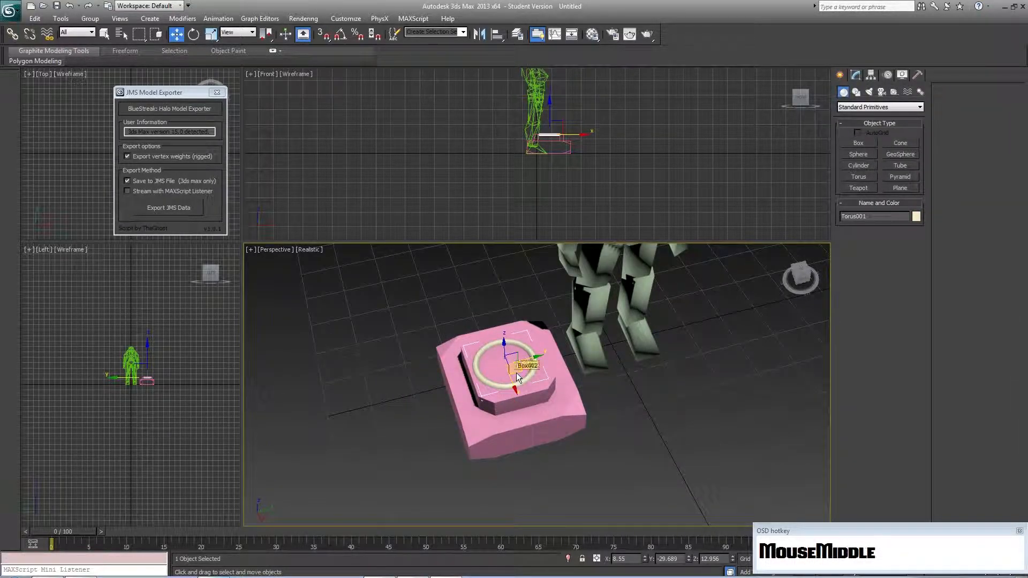
Step: Examine the circular groove on the base's upper tier up close, selecting its border edges and checking the base from several angles
{"action": "scroll", "coordinate": [516, 372], "scroll_direction": "up", "scroll_amount": 3}
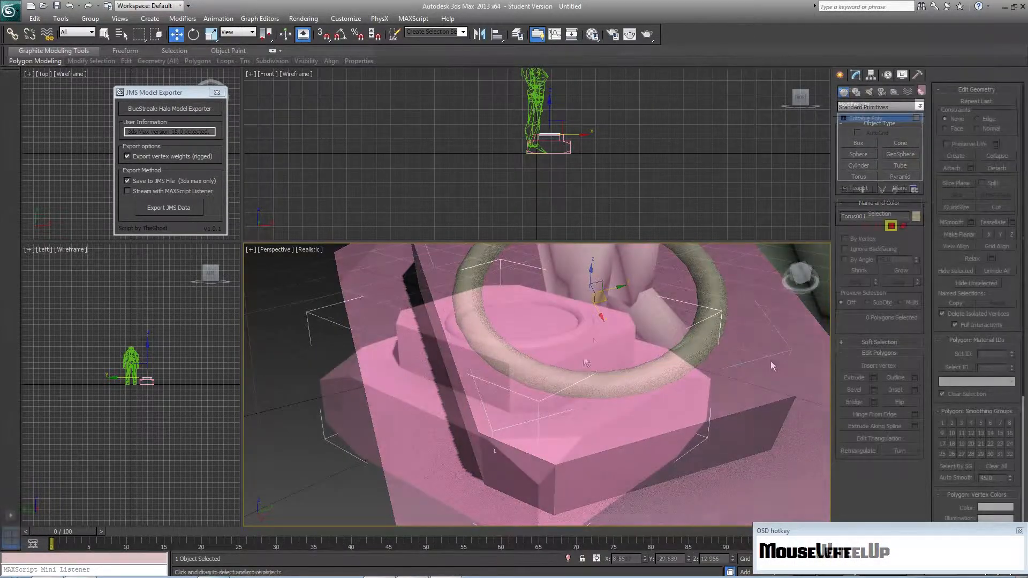
{"action": "left_click", "coordinate": [770, 361]}
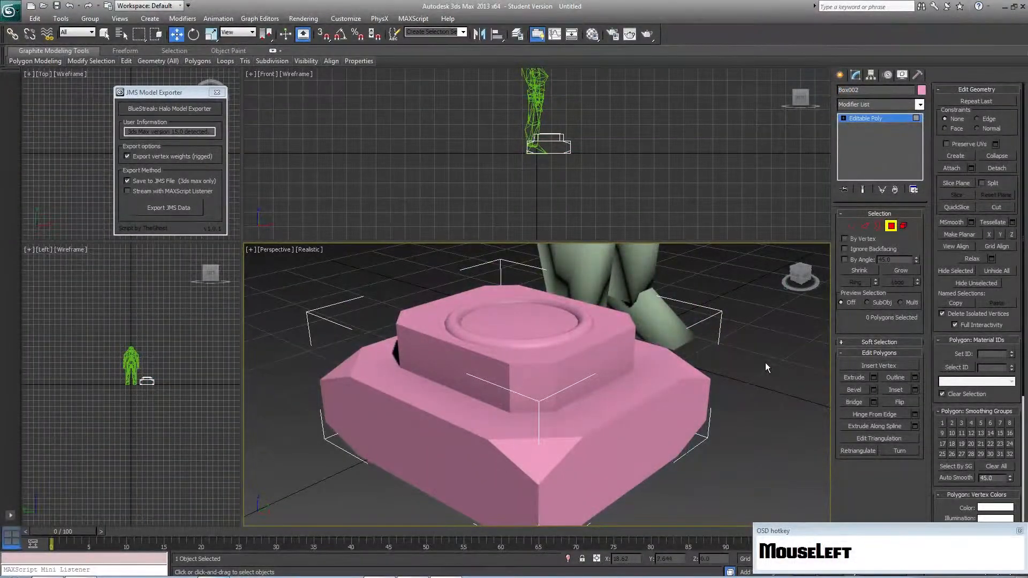
{"action": "middle_click_drag", "start_coordinate": [551, 379], "coordinate": [605, 375], "text": "alt"}
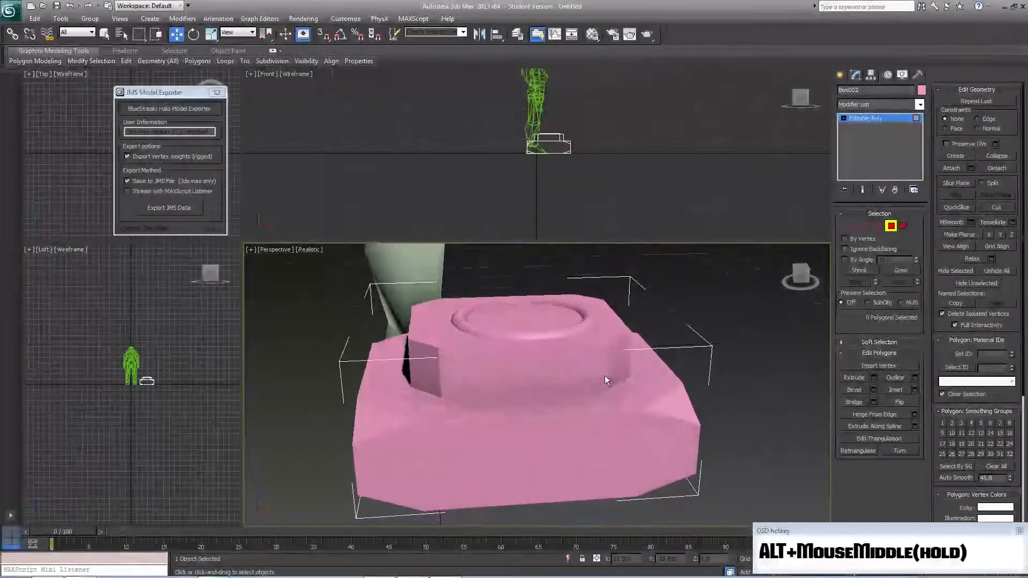
{"action": "left_click", "coordinate": [877, 226]}
{"action": "left_click", "coordinate": [560, 339]}
{"action": "middle_click_drag", "start_coordinate": [558, 336], "coordinate": [519, 257], "text": "alt"}
{"action": "scroll", "coordinate": [525, 291], "scroll_direction": "up", "scroll_amount": 2}
{"action": "scroll", "coordinate": [535, 333], "scroll_direction": "up", "scroll_amount": 4}
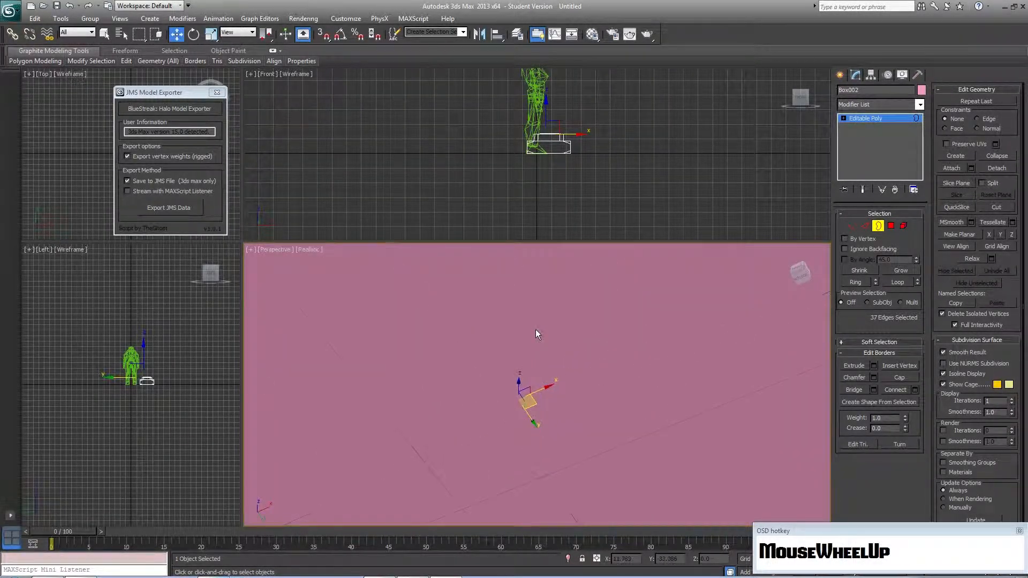
{"action": "middle_click_drag", "start_coordinate": [537, 335], "coordinate": [519, 456]}
{"action": "scroll", "coordinate": [566, 361], "scroll_direction": "down", "scroll_amount": 2}
{"action": "scroll", "coordinate": [520, 455], "scroll_direction": "down", "scroll_amount": 4}
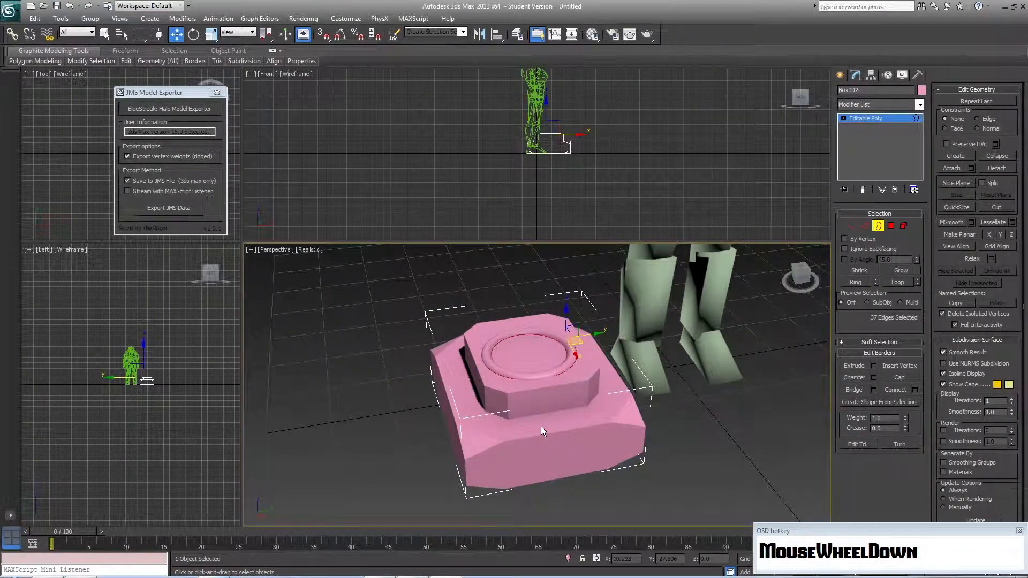
{"action": "scroll", "coordinate": [535, 413], "scroll_direction": "down", "scroll_amount": 5}
{"action": "middle_click_drag", "start_coordinate": [534, 415], "coordinate": [541, 391], "text": "alt"}
{"action": "left_click", "coordinate": [621, 325]}
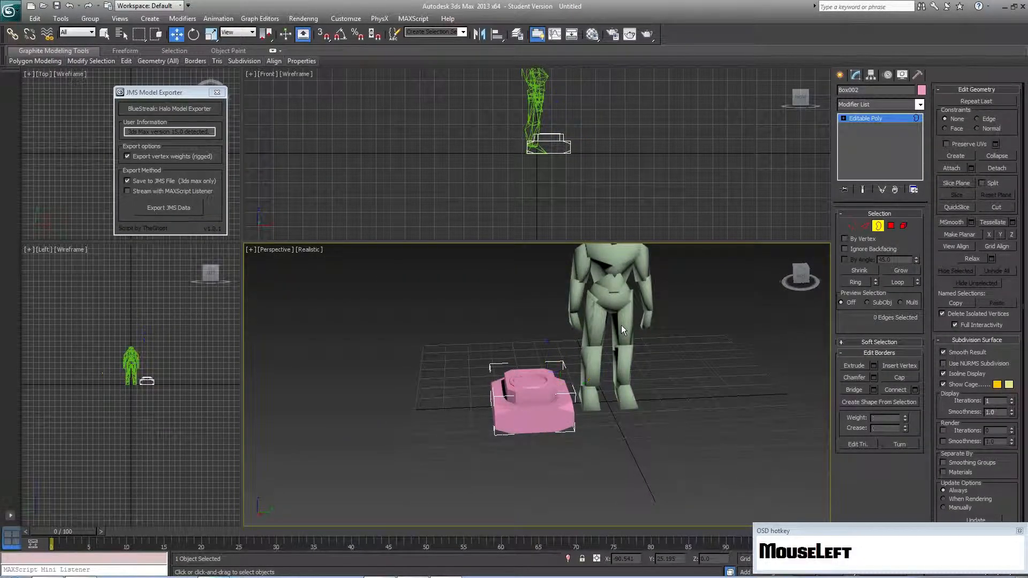
Step: Delete the Master Chief reference model from the scene
{"action": "left_click", "coordinate": [840, 75]}
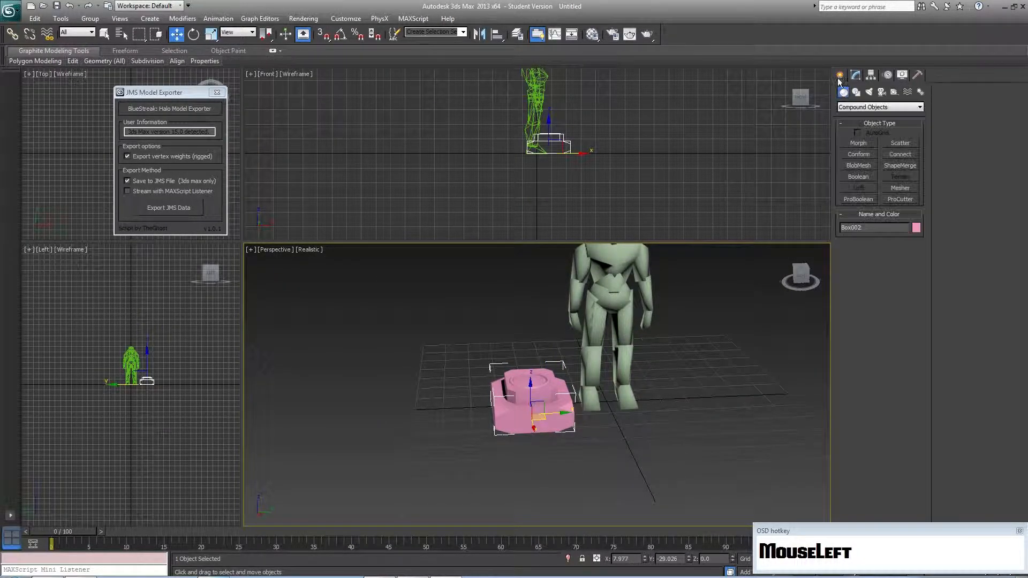
{"action": "left_click", "coordinate": [613, 305]}
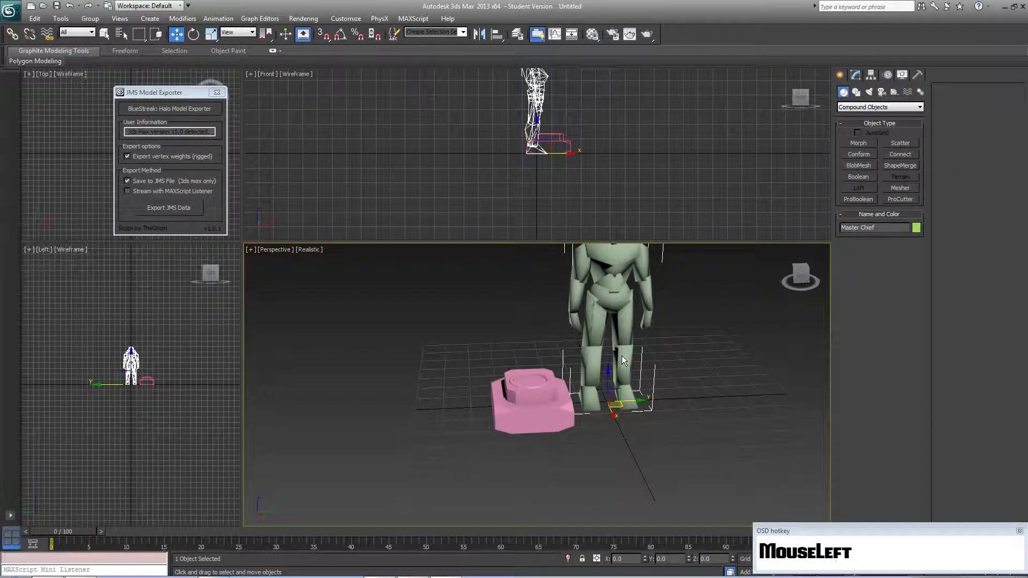
{"action": "key", "text": "Delete"}
Step: Center the pink base at the world origin by setting its X and Y positions to 0
{"action": "left_click_drag", "start_coordinate": [624, 486], "coordinate": [540, 415]}
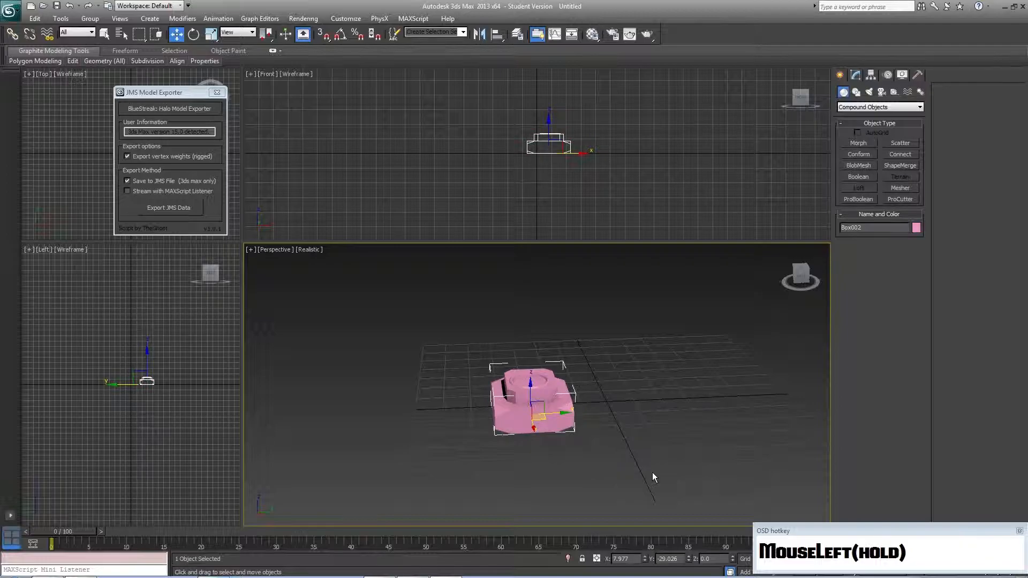
{"action": "left_click", "coordinate": [668, 560]}
{"action": "type", "text": "0"}
{"action": "left_click_drag", "start_coordinate": [633, 560], "coordinate": [605, 558]}
{"action": "type", "text": "0"}
{"action": "left_click", "coordinate": [552, 484]}
{"action": "left_click", "coordinate": [615, 393]}
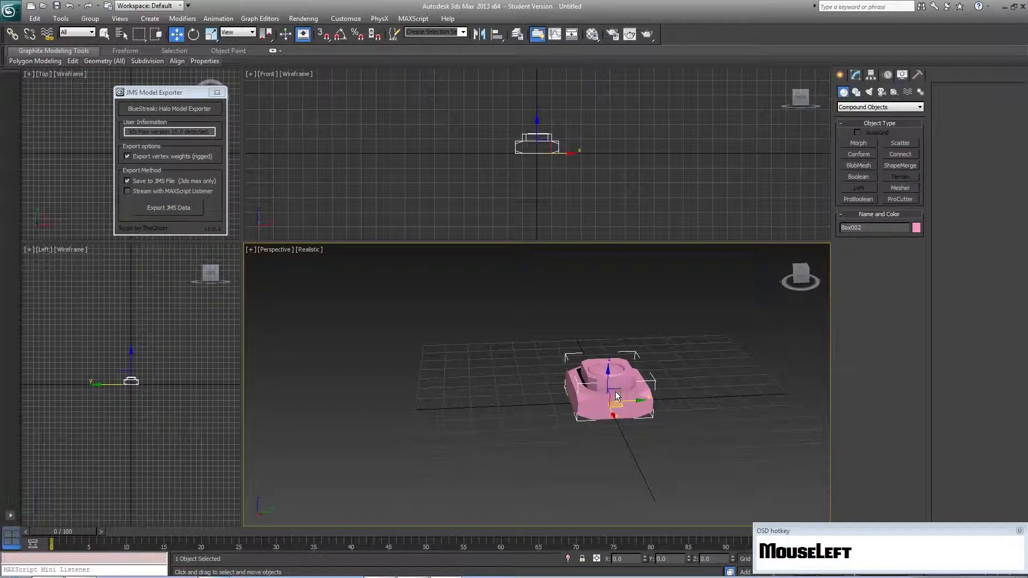
Step: Create a standard primitive sphere on the ground plane beside the tiered base
{"action": "middle_click_drag", "start_coordinate": [675, 360], "coordinate": [614, 358]}
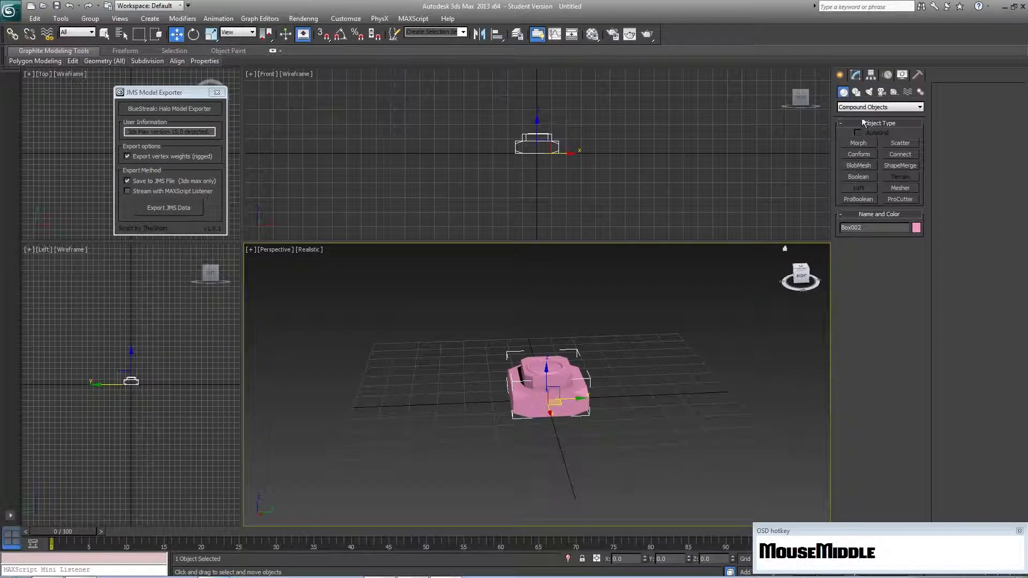
{"action": "left_click", "coordinate": [848, 94]}
{"action": "left_click", "coordinate": [863, 108]}
{"action": "left_click", "coordinate": [863, 117]}
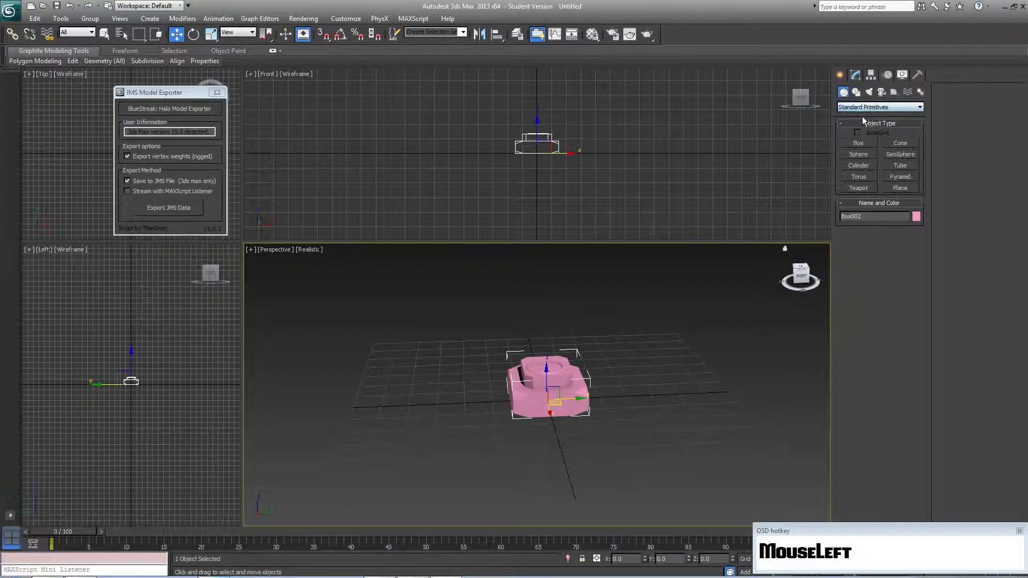
{"action": "left_click", "coordinate": [858, 154]}
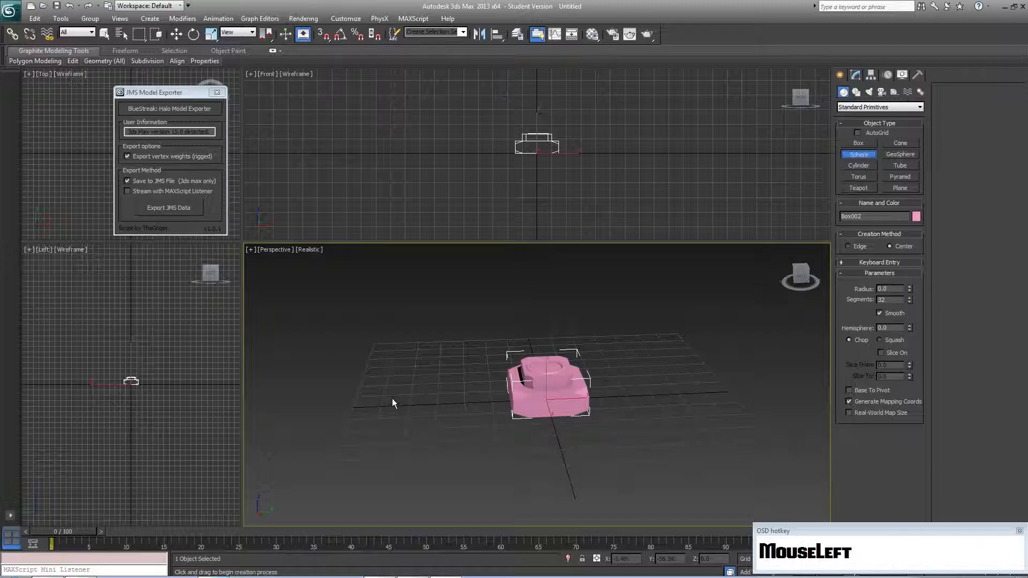
{"action": "left_click_drag", "start_coordinate": [401, 403], "coordinate": [413, 417]}
Step: Move the sphere over the base and lower it onto the circular groove, at about X 1.05, Y -0.61, Z 21.69
{"action": "key", "text": "w"}
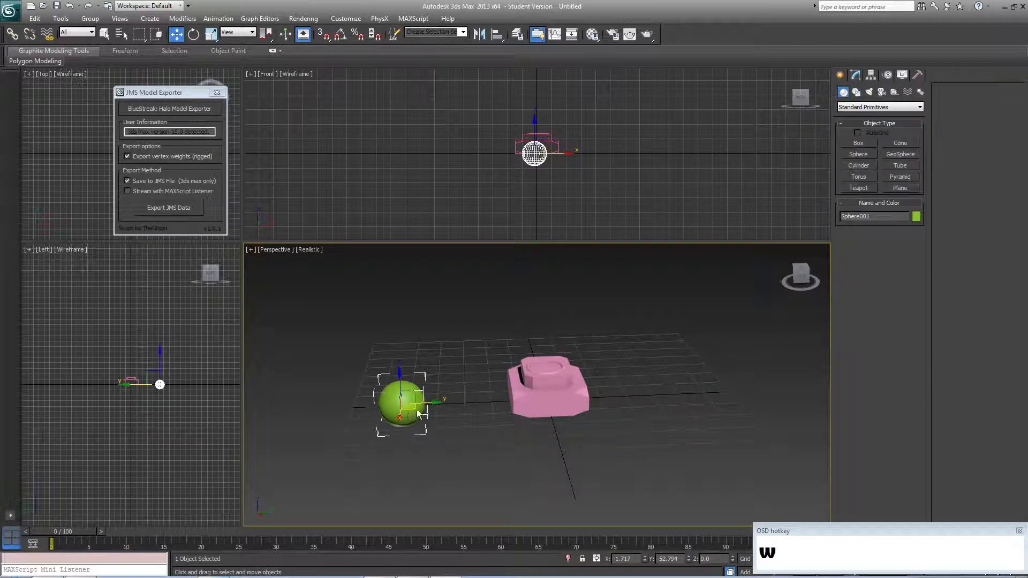
{"action": "left_click_drag", "start_coordinate": [413, 416], "coordinate": [577, 336]}
{"action": "middle_click_drag", "start_coordinate": [572, 390], "coordinate": [643, 382]}
{"action": "scroll", "coordinate": [567, 363], "scroll_direction": "up", "scroll_amount": 4}
{"action": "left_click_drag", "start_coordinate": [603, 337], "coordinate": [615, 340]}
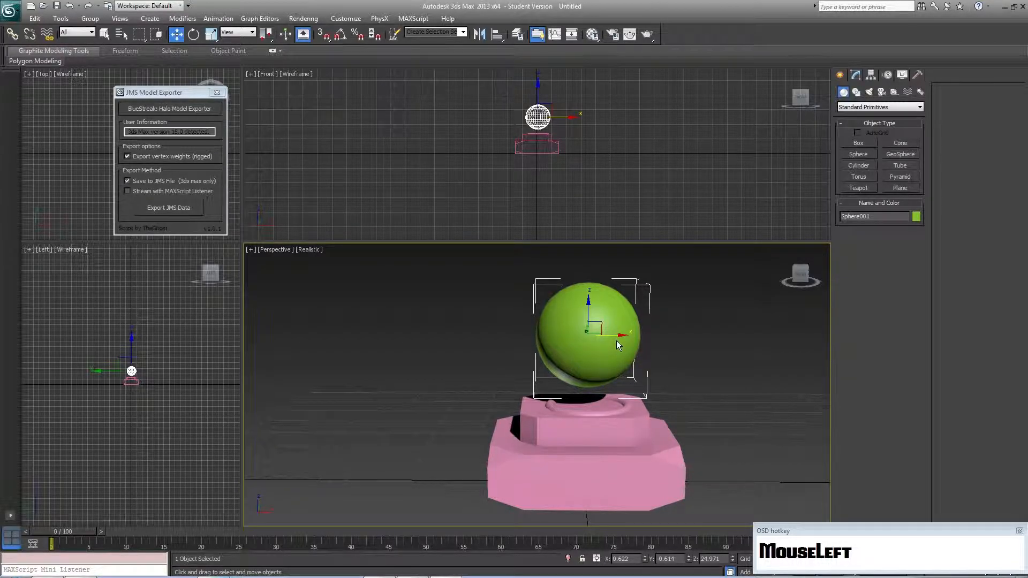
{"action": "left_click_drag", "start_coordinate": [616, 340], "coordinate": [637, 349]}
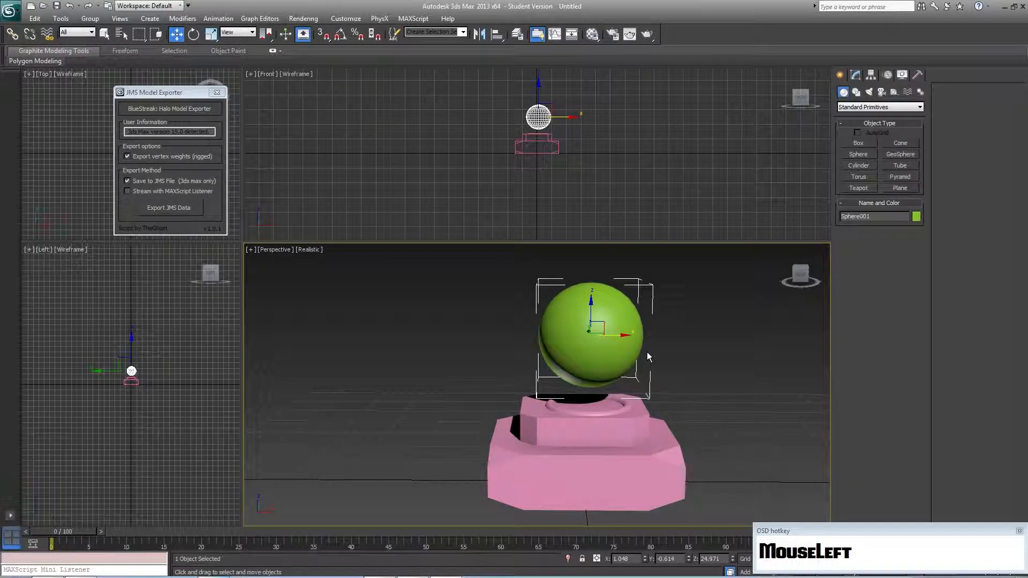
{"action": "middle_click_drag", "start_coordinate": [645, 363], "coordinate": [564, 366], "text": "alt"}
{"action": "mouse_move", "coordinate": [598, 312]}
{"action": "left_mouse_down"}
{"action": "mouse_move", "coordinate": [589, 339]}
{"action": "mouse_move", "coordinate": [590, 329]}
{"action": "left_mouse_up"}
{"action": "middle_click_drag", "start_coordinate": [590, 330], "coordinate": [507, 336], "text": "alt"}
{"action": "scroll", "coordinate": [506, 336], "scroll_direction": "down", "scroll_amount": 3}
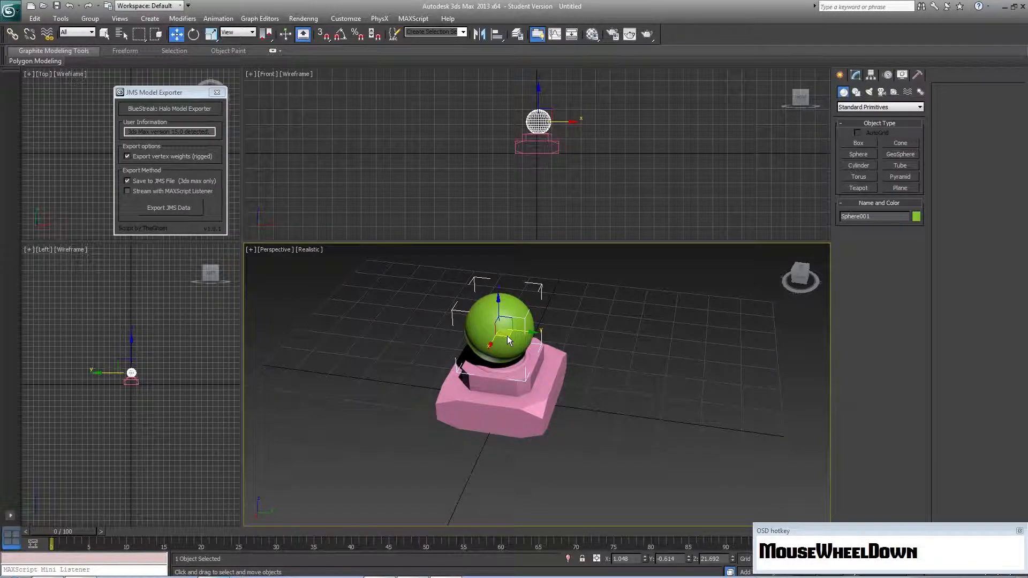
Step: Change the first material to Multi/Sub-Object, keeping the old material as a sub-material, and set the number of materials to 1
{"action": "key", "text": "m"}
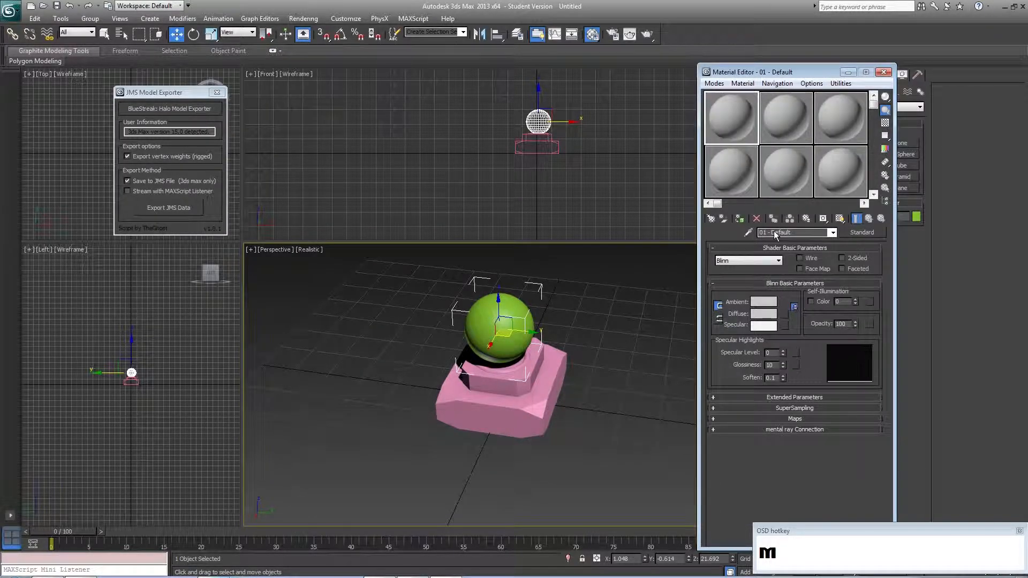
{"action": "left_click", "coordinate": [854, 232]}
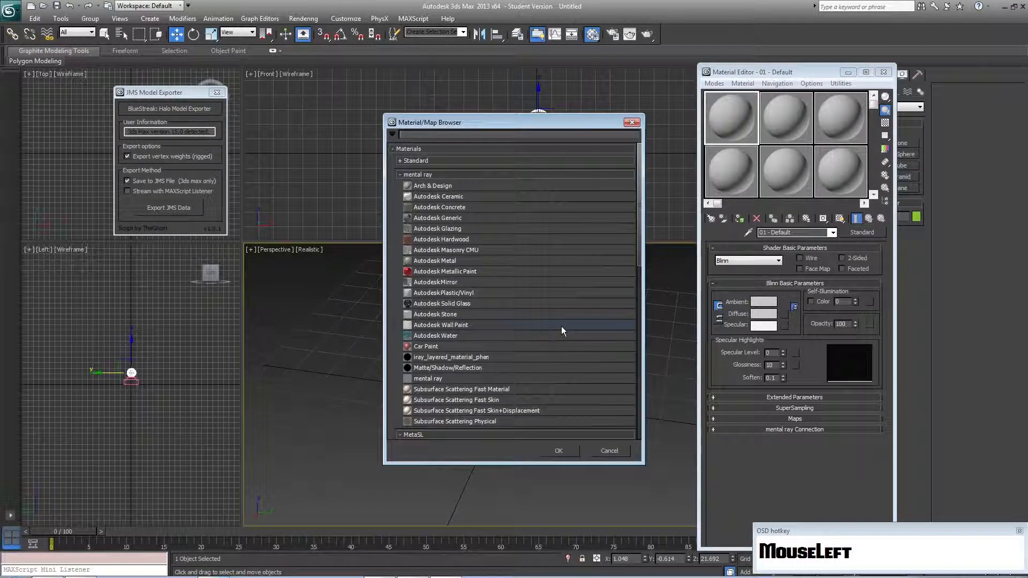
{"action": "left_click", "coordinate": [423, 161]}
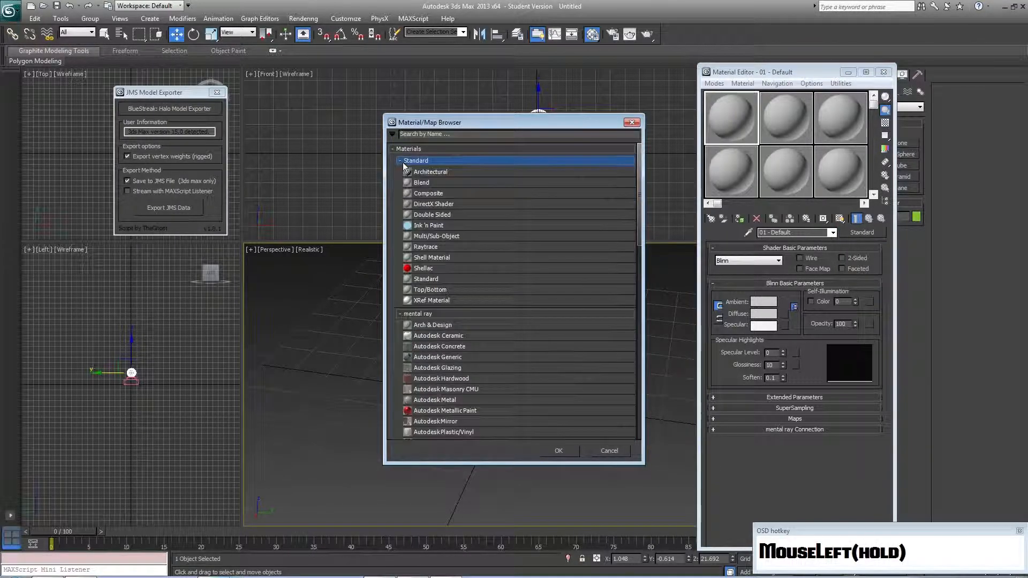
{"action": "double_click", "coordinate": [438, 239]}
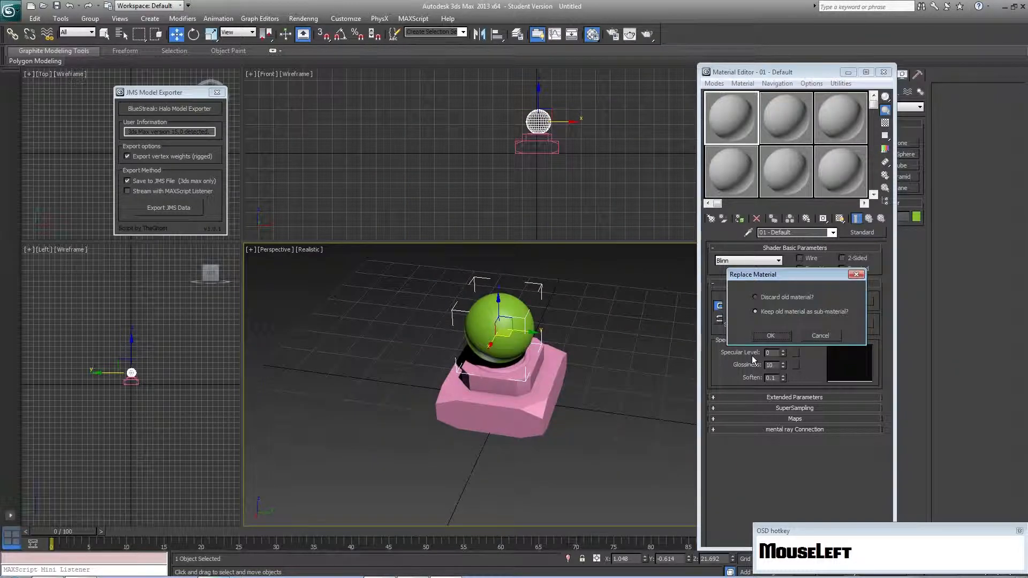
{"action": "left_click", "coordinate": [769, 335]}
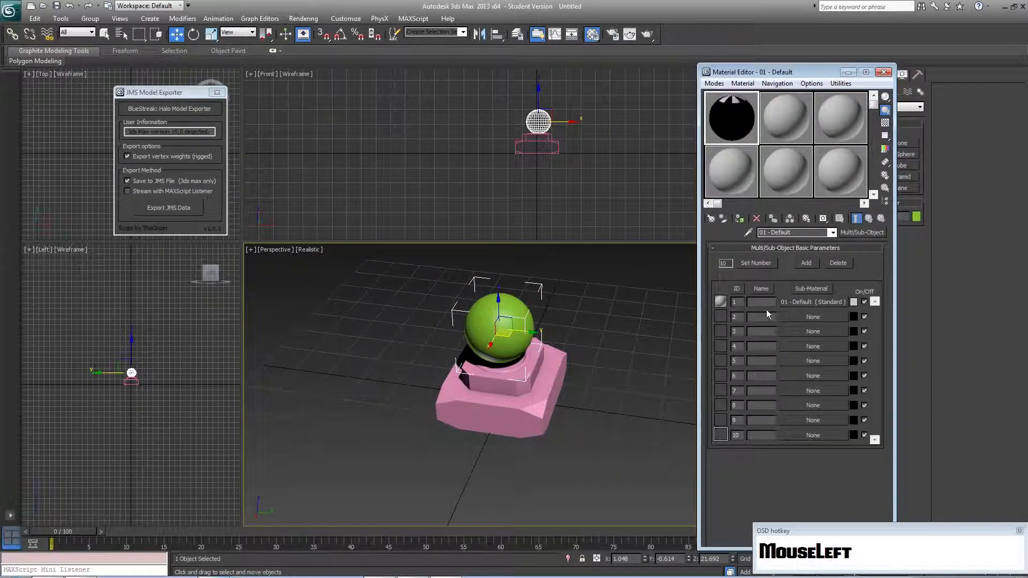
{"action": "left_click", "coordinate": [755, 264]}
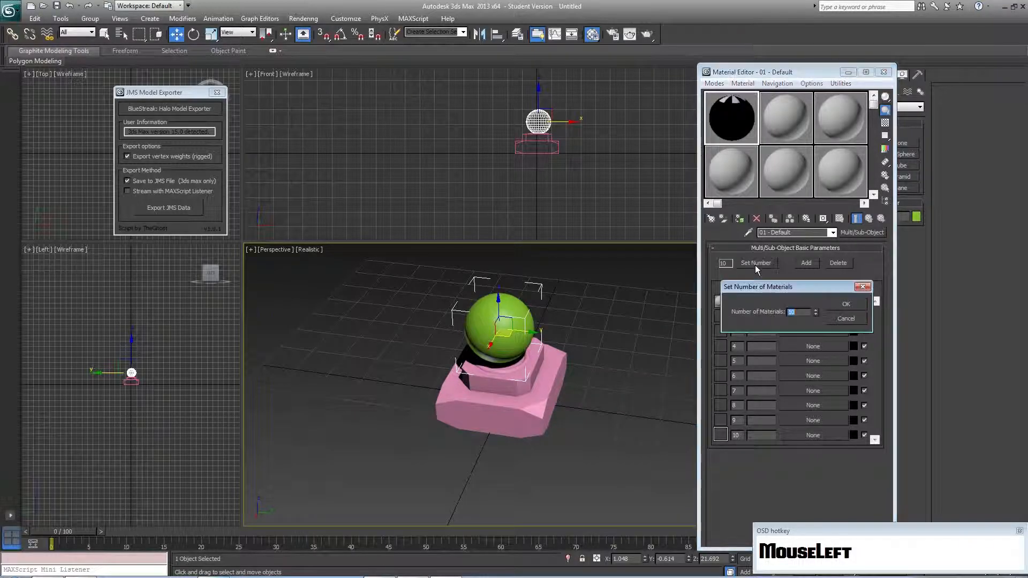
{"action": "left_click", "coordinate": [816, 314]}
{"action": "left_click", "coordinate": [845, 307]}
Step: Set the sub-material's diffuse color to blue (0, 102, 255) and return to the parent material
{"action": "left_click", "coordinate": [804, 304]}
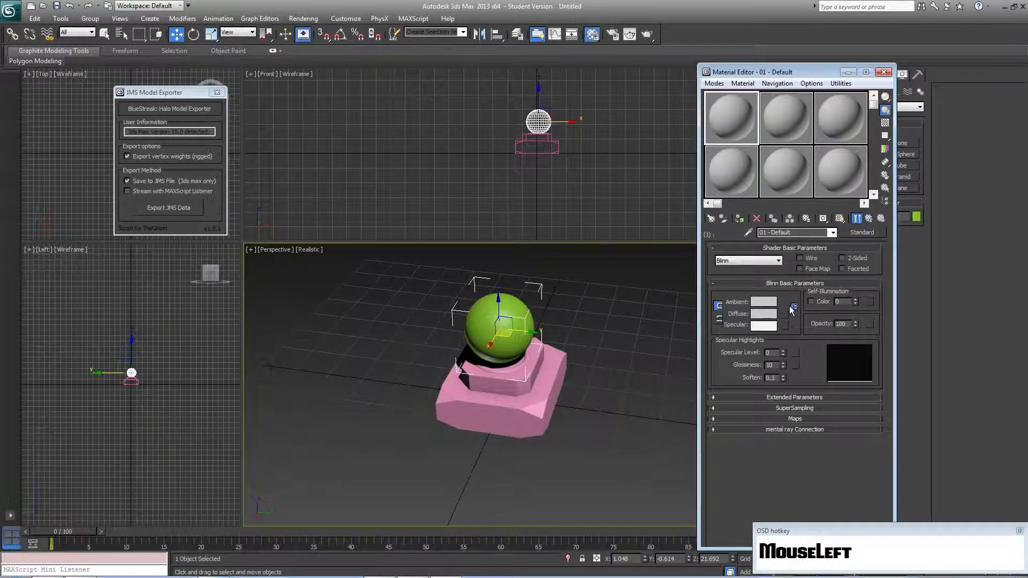
{"action": "left_click", "coordinate": [764, 314]}
{"action": "left_click_drag", "start_coordinate": [271, 117], "coordinate": [306, 142]}
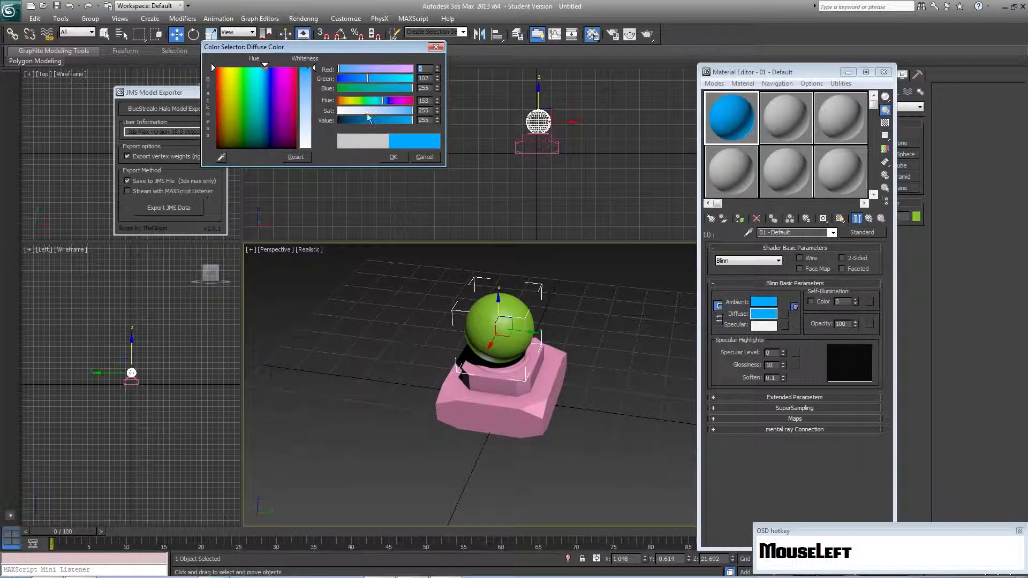
{"action": "left_click", "coordinate": [393, 157]}
{"action": "left_click", "coordinate": [859, 232]}
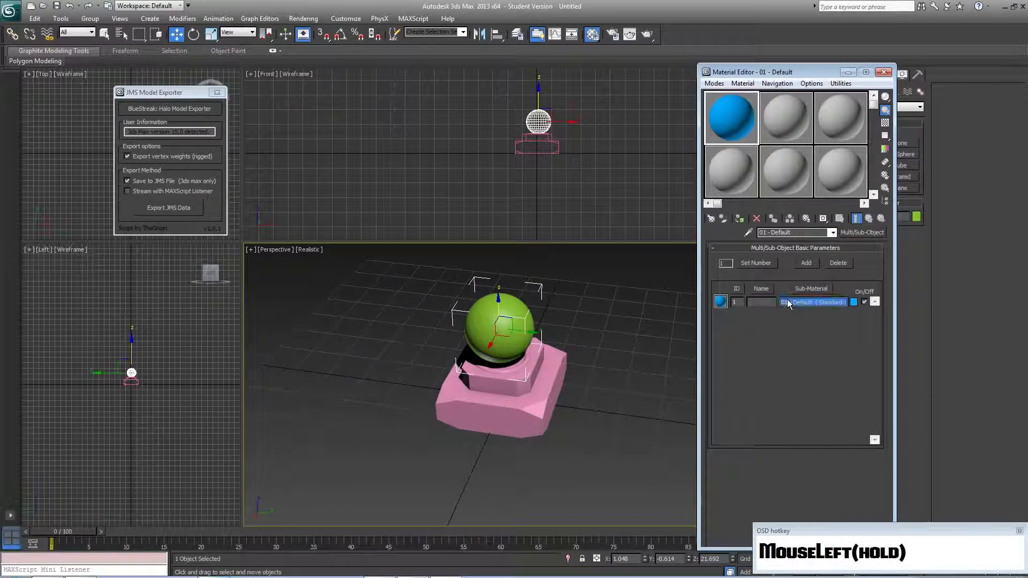
Step: Rename the blue sub-material to "nothing" and return to the Multi/Sub-Object material
{"action": "left_click", "coordinate": [787, 303]}
{"action": "key", "text": "BackSpace"}
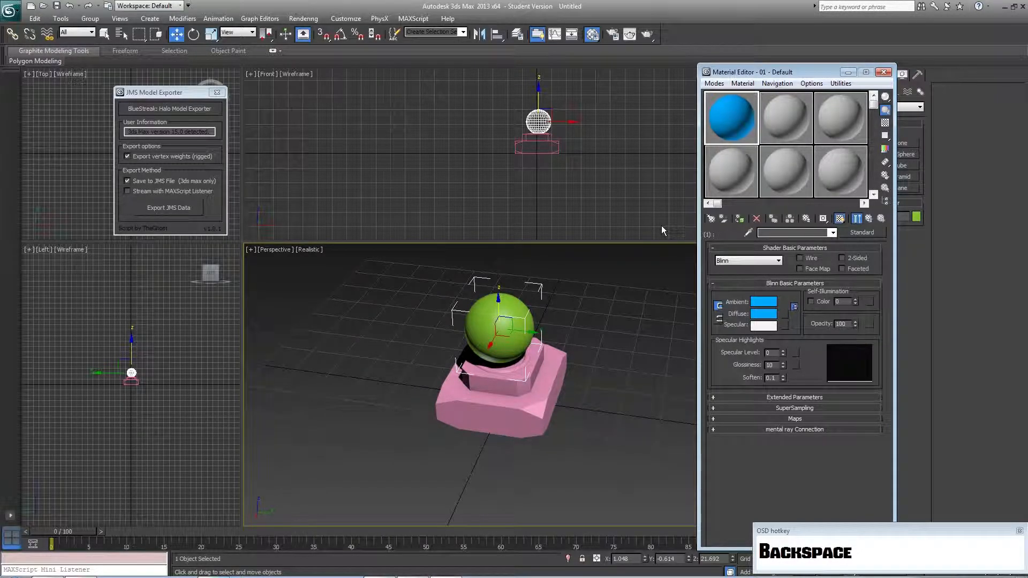
{"action": "type", "text": "nothing"}
{"action": "key", "text": "Return"}
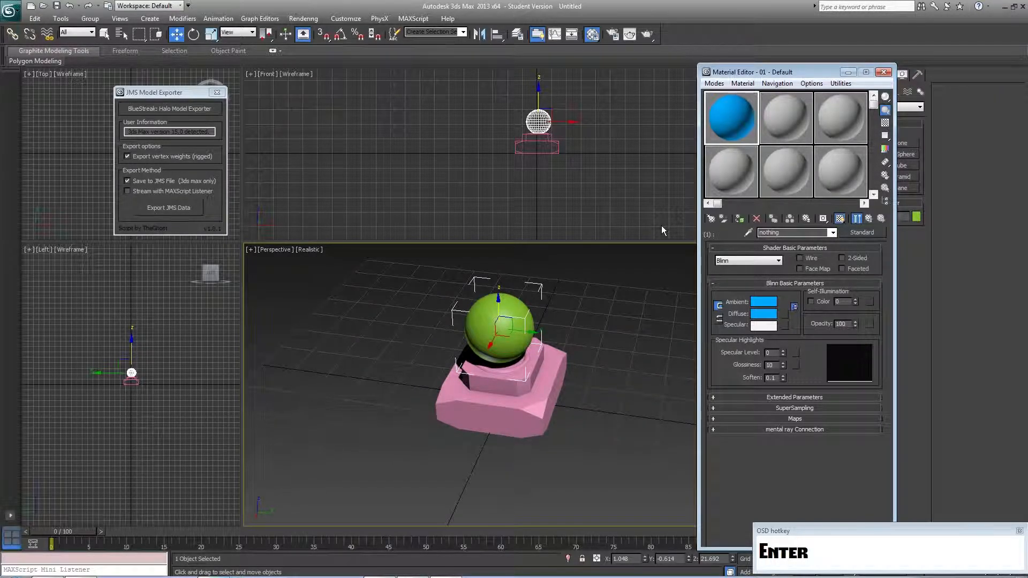
{"action": "left_click", "coordinate": [880, 218]}
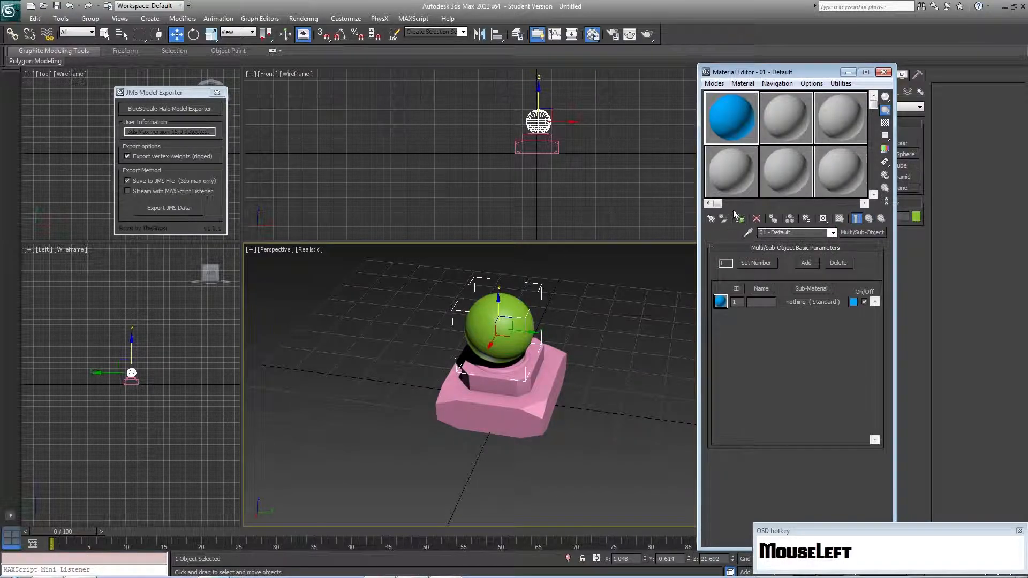
Step: Name the ID 1 entry "nothing" and apply the Multi/Sub-Object material to both the sphere and the base
{"action": "left_click", "coordinate": [760, 302]}
{"action": "type", "text": "nothing"}
{"action": "key", "text": "Return"}
{"action": "left_click_drag", "start_coordinate": [750, 115], "coordinate": [541, 348]}
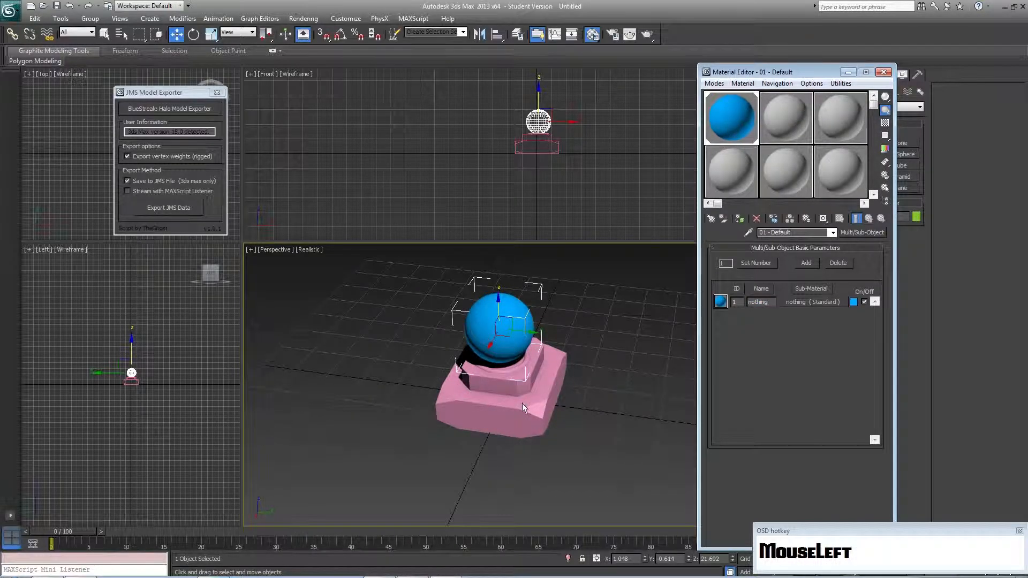
{"action": "left_click", "coordinate": [884, 71]}
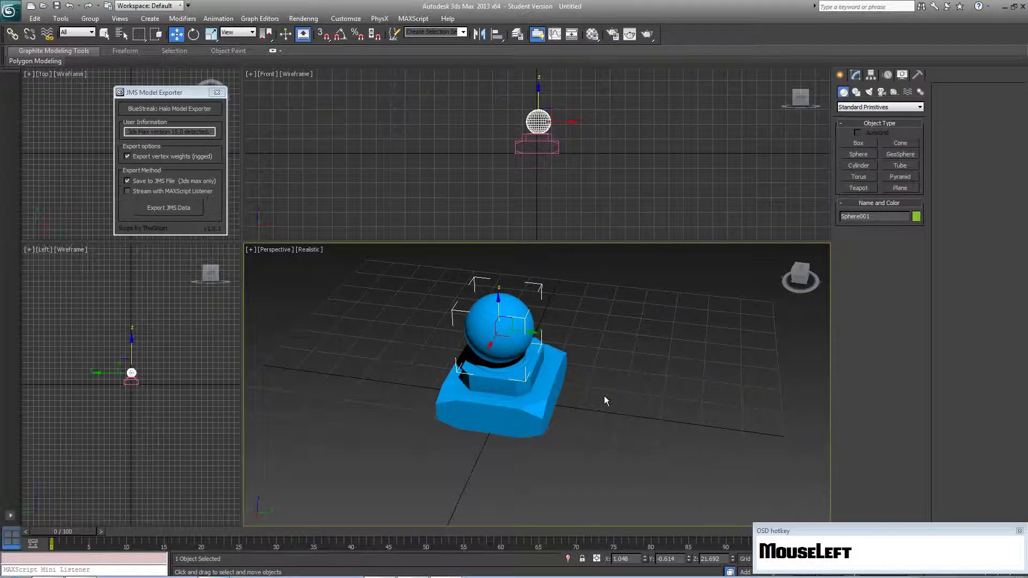
Step: Convert the sphere and the tiered base to Editable Mesh
{"action": "right_click", "coordinate": [573, 402]}
{"action": "mouse_move", "coordinate": [586, 410]}
{"action": "left_click", "coordinate": [623, 409]}
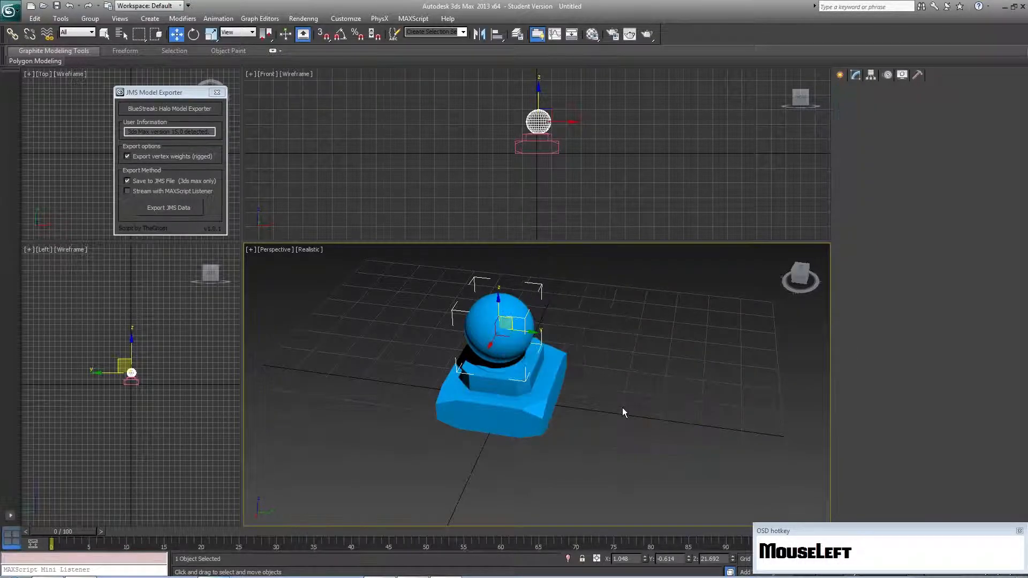
{"action": "left_click", "coordinate": [532, 412]}
{"action": "right_click", "coordinate": [532, 411]}
{"action": "mouse_move", "coordinate": [589, 511]}
{"action": "left_click", "coordinate": [650, 509]}
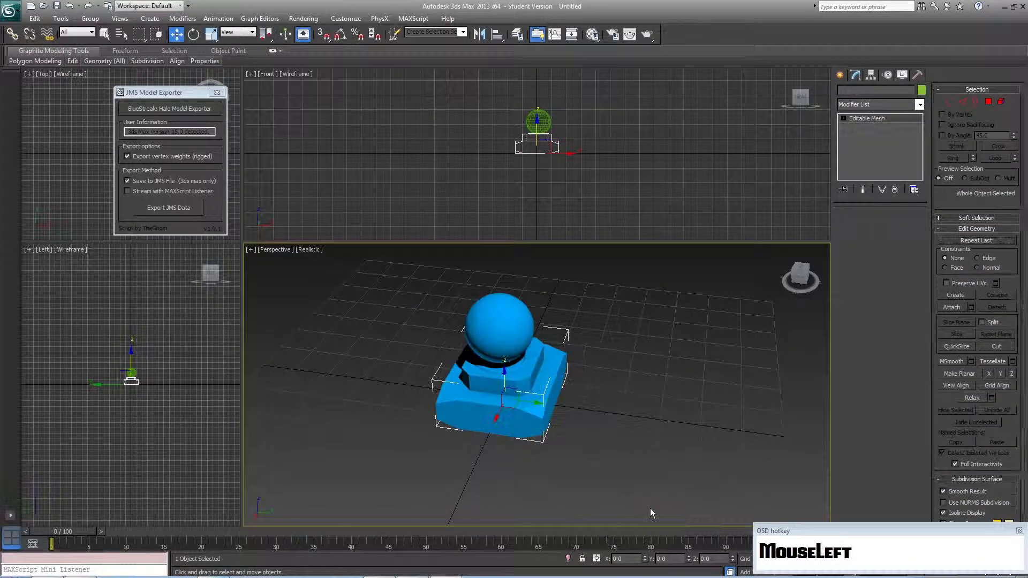
Step: Select all polygons of the tiered base and set their material ID to 1
{"action": "left_click_drag", "start_coordinate": [647, 481], "coordinate": [355, 236]}
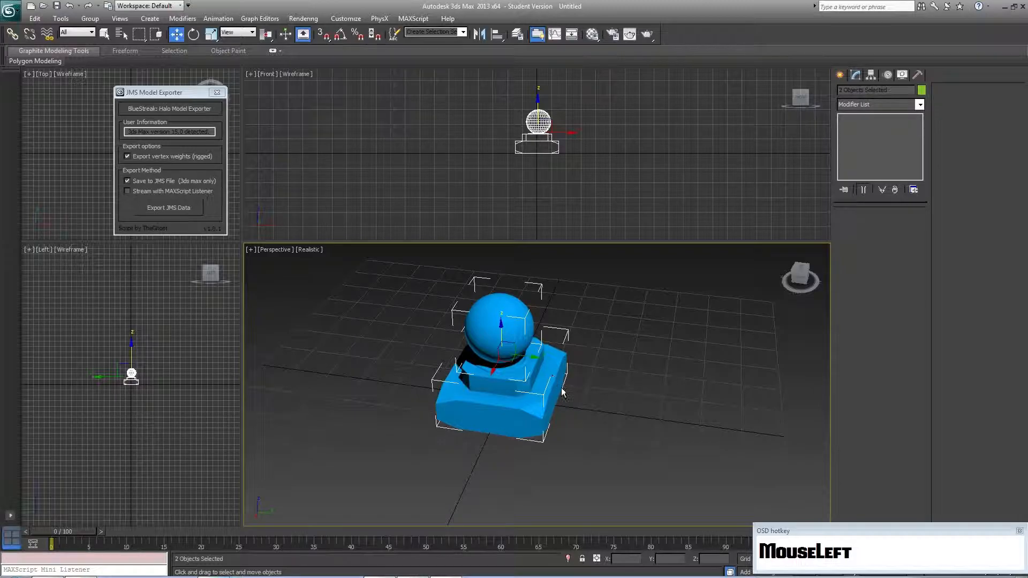
{"action": "left_click", "coordinate": [547, 409]}
{"action": "left_click", "coordinate": [891, 229]}
{"action": "left_click", "coordinate": [447, 444]}
{"action": "key", "text": "ctrl+a"}
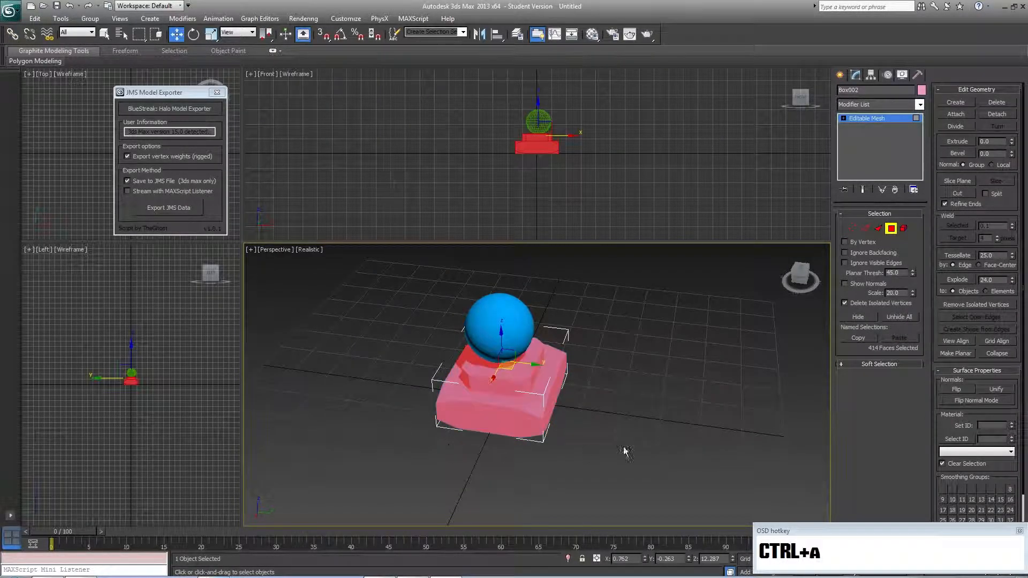
{"action": "left_click", "coordinate": [1012, 424]}
{"action": "left_click", "coordinate": [1012, 428]}
{"action": "left_click", "coordinate": [636, 455]}
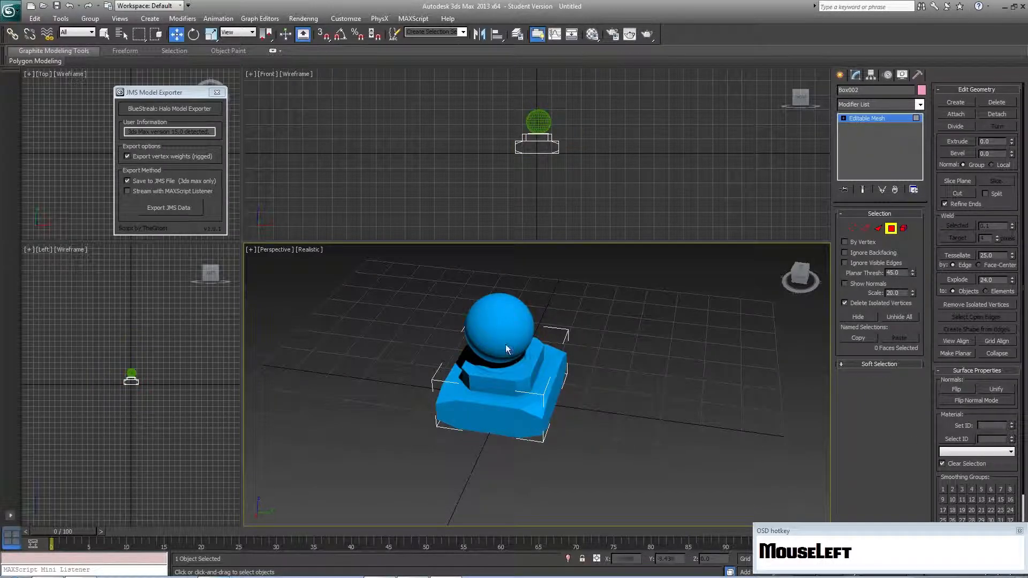
Step: Select all polygons of the sphere and set their material ID to 1
{"action": "left_click", "coordinate": [840, 74]}
{"action": "left_click", "coordinate": [517, 316]}
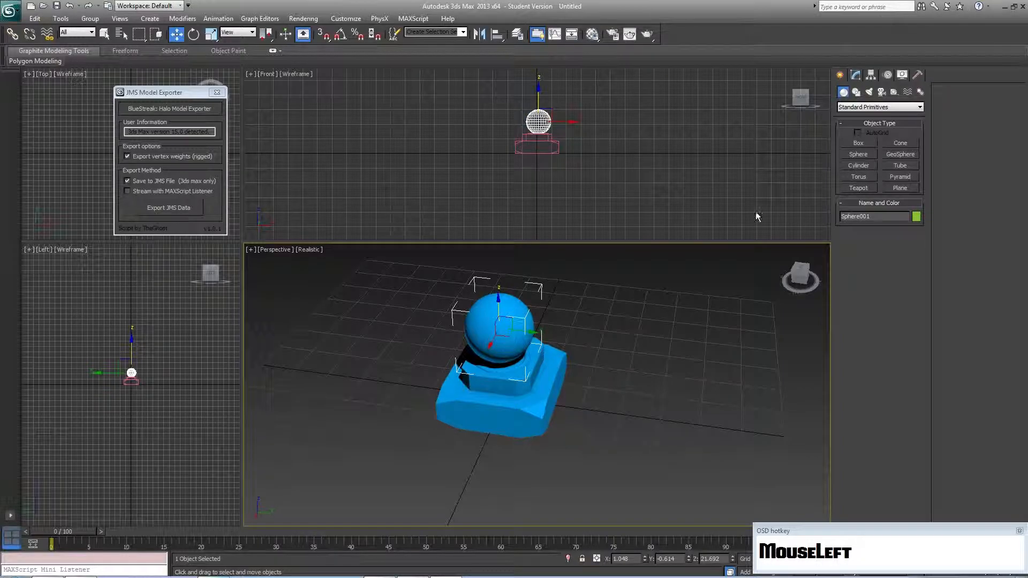
{"action": "left_click", "coordinate": [856, 76]}
{"action": "left_click", "coordinate": [890, 228]}
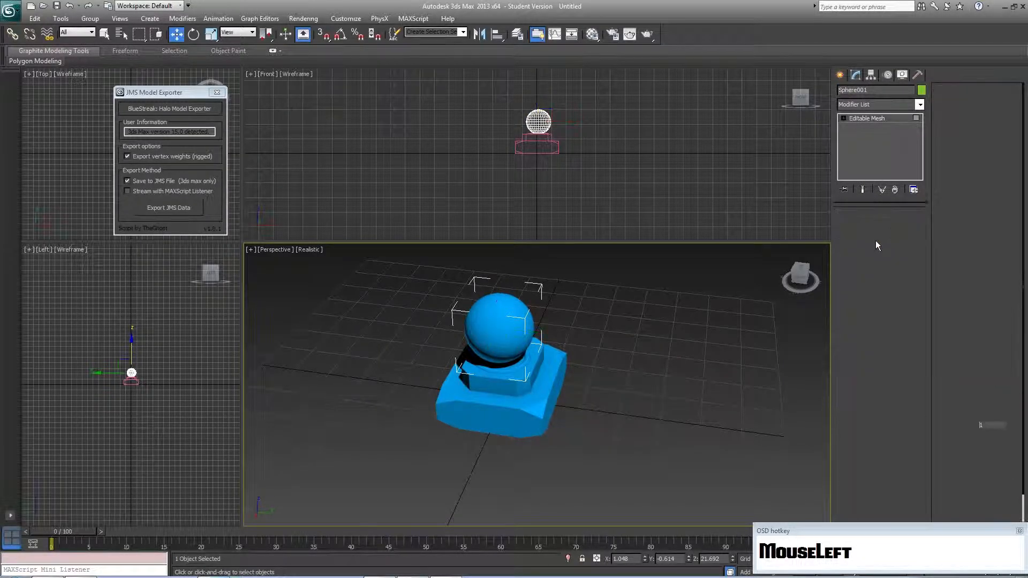
{"action": "left_click", "coordinate": [504, 339]}
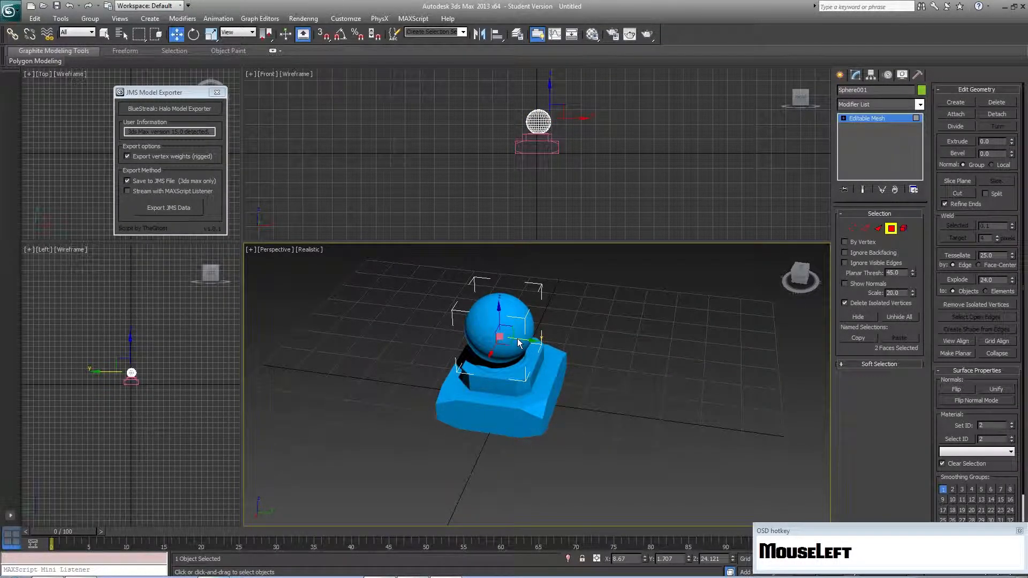
{"action": "key", "text": "ctrl+a"}
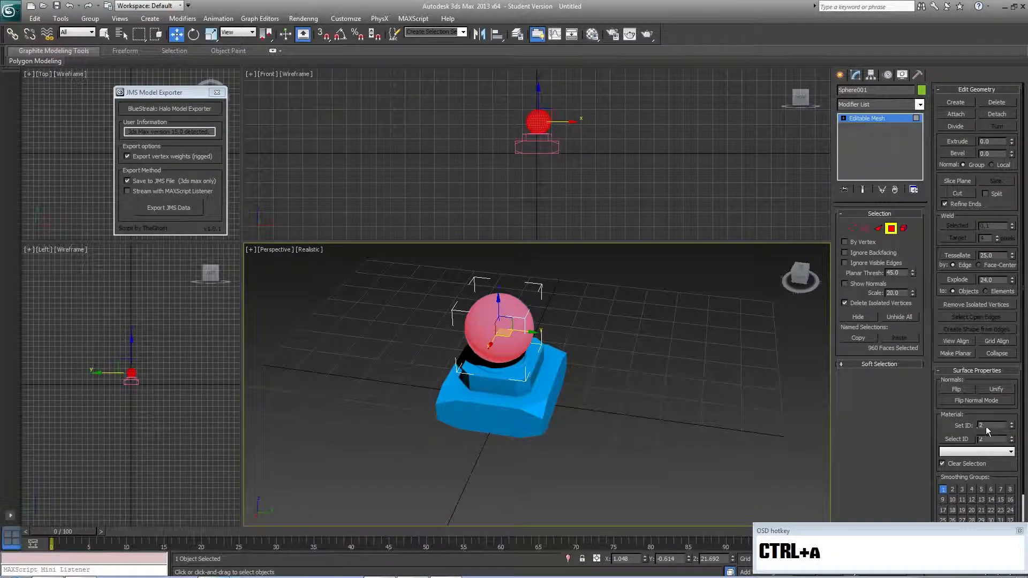
{"action": "left_click", "coordinate": [1011, 428]}
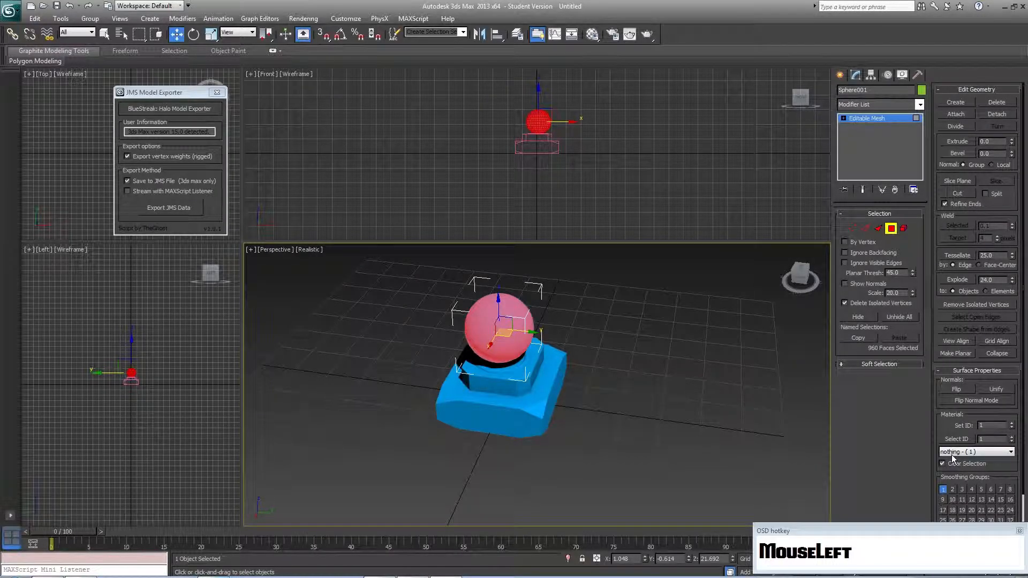
{"action": "left_click", "coordinate": [586, 406]}
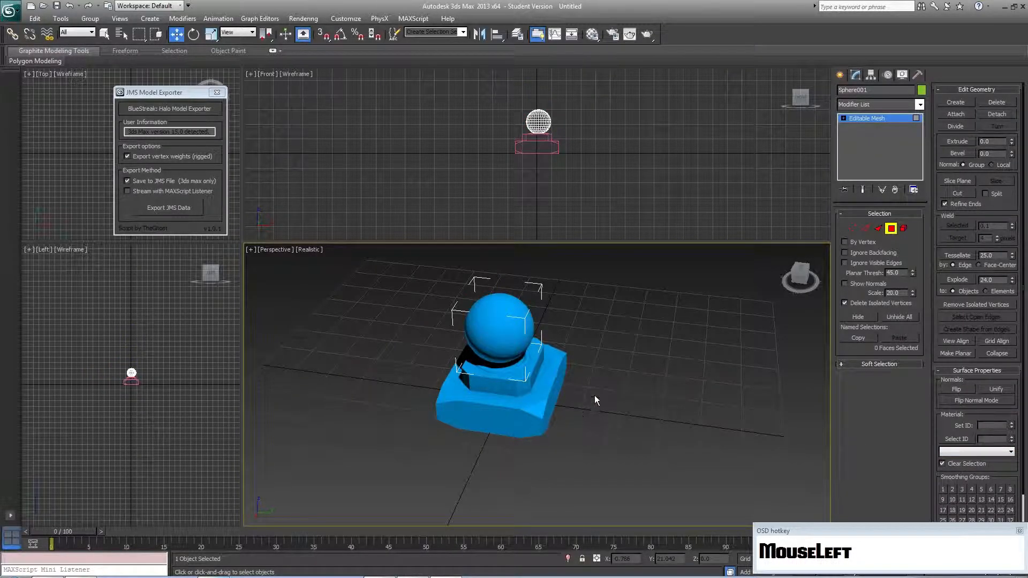
Step: Rename the sphere object to "Top"
{"action": "left_click", "coordinate": [840, 75]}
{"action": "left_click", "coordinate": [672, 322]}
{"action": "left_click", "coordinate": [511, 348]}
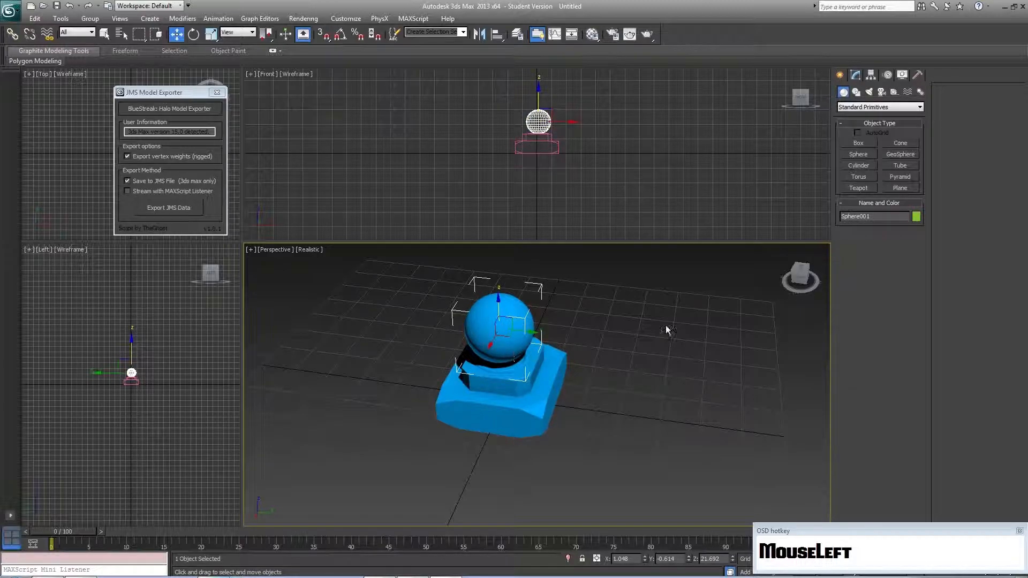
{"action": "left_click_drag", "start_coordinate": [885, 217], "coordinate": [759, 228]}
{"action": "type", "text": "Top"}
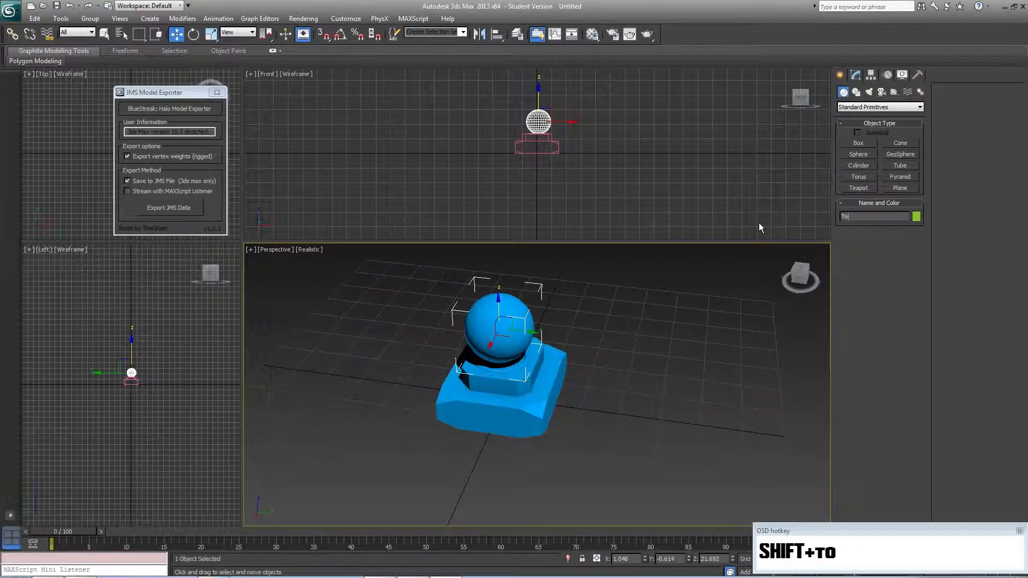
{"action": "key", "text": "Return"}
Step: Rename the tiered base object to "Bottom"
{"action": "left_click", "coordinate": [484, 404]}
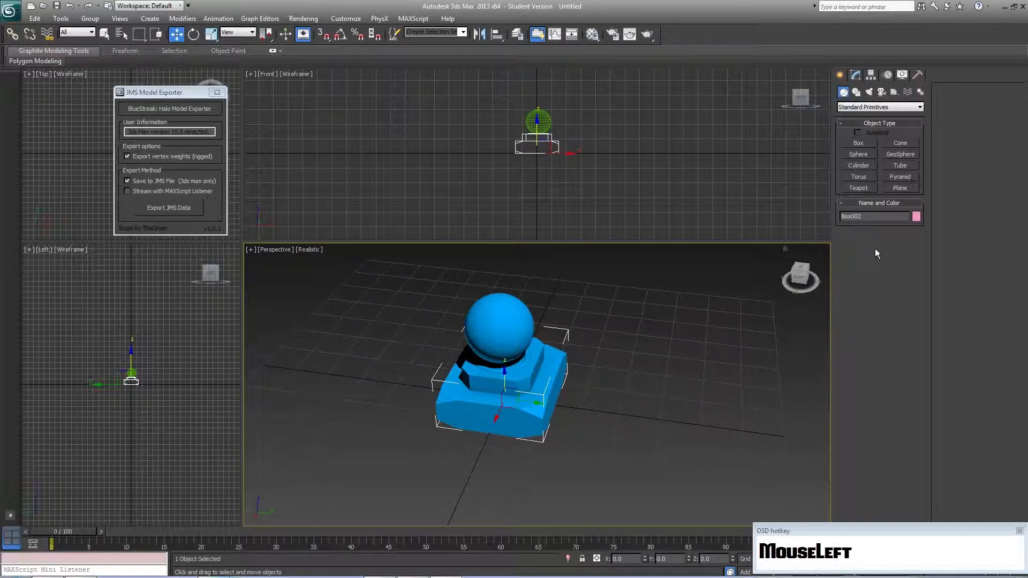
{"action": "type", "text": "B"}
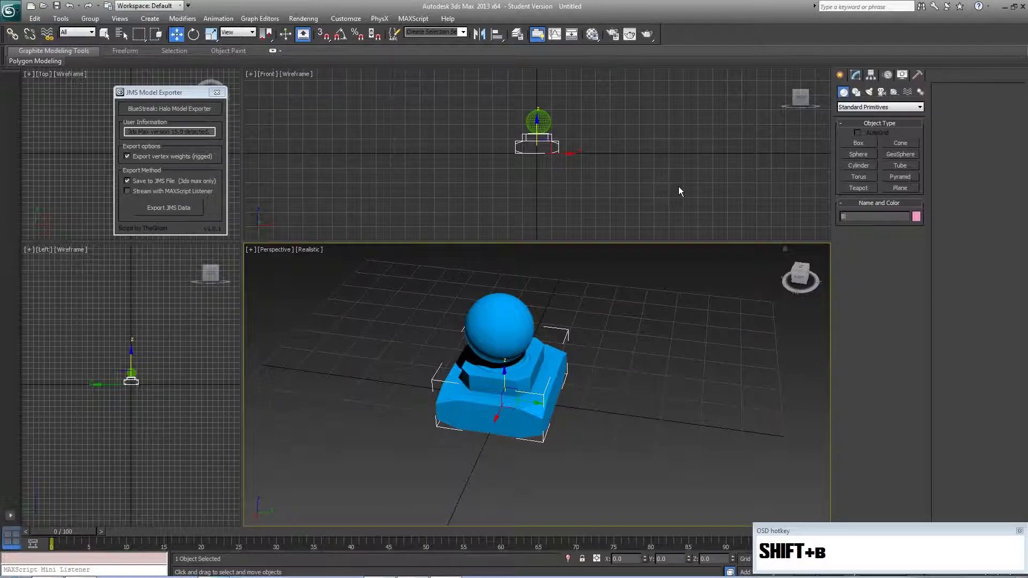
{"action": "type", "text": "ottom"}
{"action": "key", "text": "Return"}
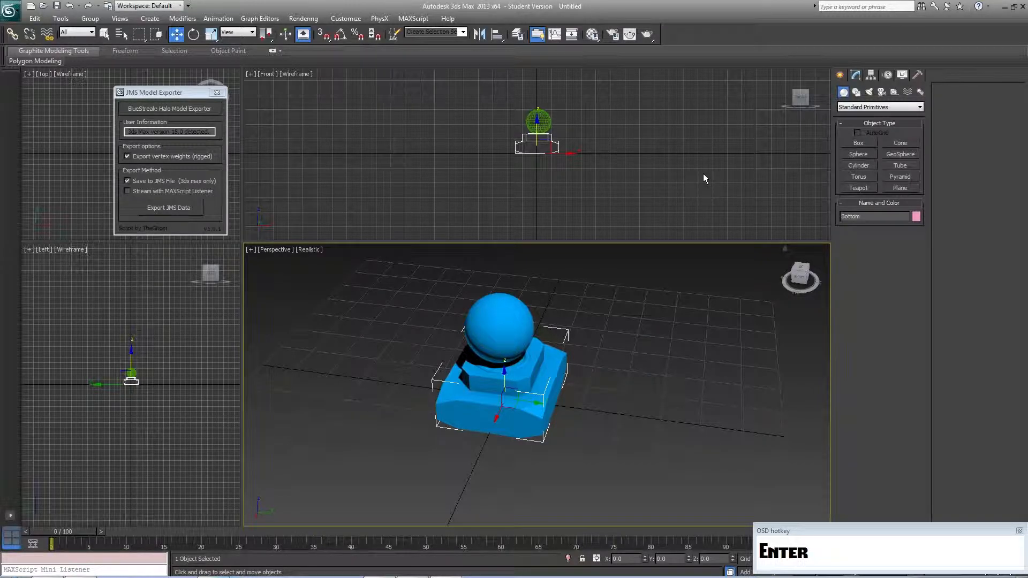
{"action": "left_click", "coordinate": [512, 354]}
{"action": "left_click", "coordinate": [519, 378]}
{"action": "left_click", "coordinate": [515, 400]}
{"action": "left_click", "coordinate": [515, 403]}
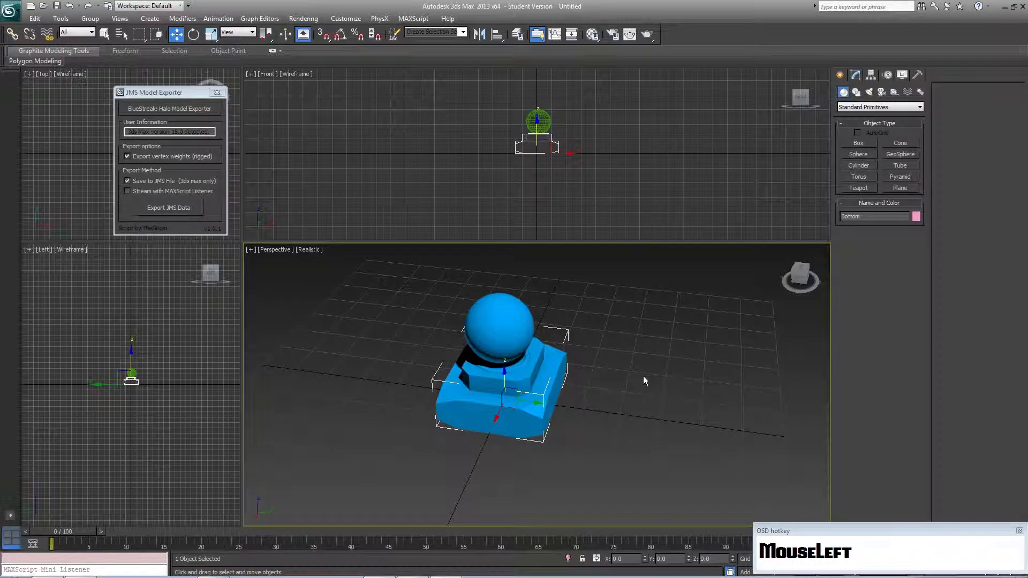
Step: Create a cube about 11.27 units on each side, standing on the grid beside the model
{"action": "scroll", "coordinate": [640, 369], "scroll_direction": "down", "scroll_amount": 1}
{"action": "scroll", "coordinate": [637, 357], "scroll_direction": "down", "scroll_amount": 3}
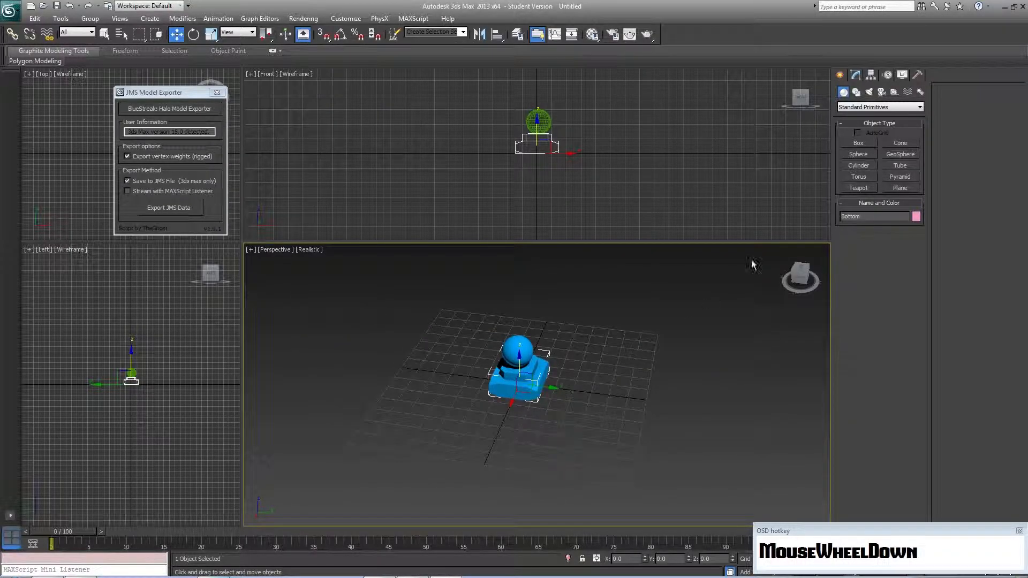
{"action": "left_click", "coordinate": [863, 144]}
{"action": "left_click", "coordinate": [866, 246]}
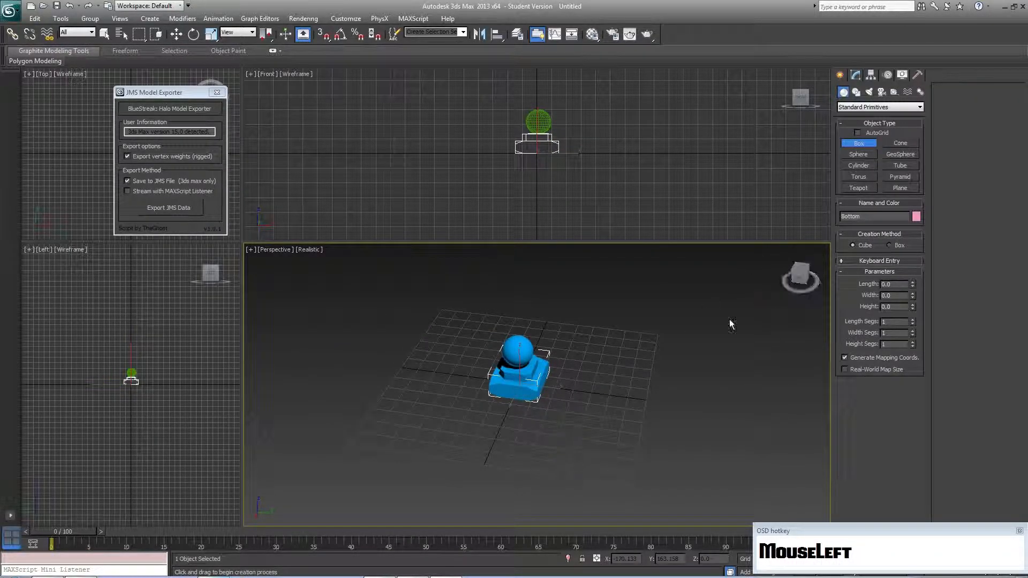
{"action": "left_click_drag", "start_coordinate": [579, 381], "coordinate": [761, 374]}
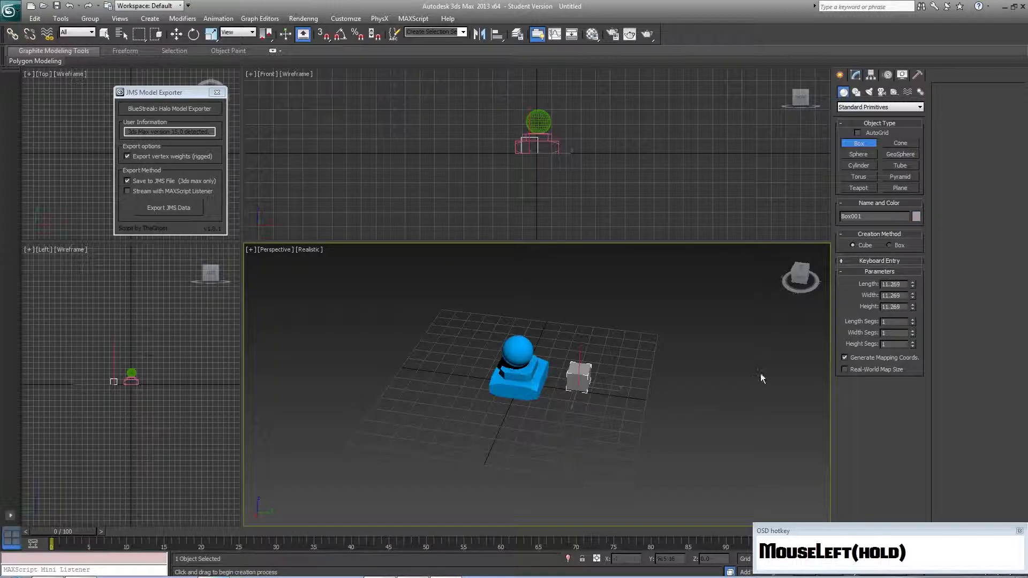
{"action": "left_click", "coordinate": [863, 317]}
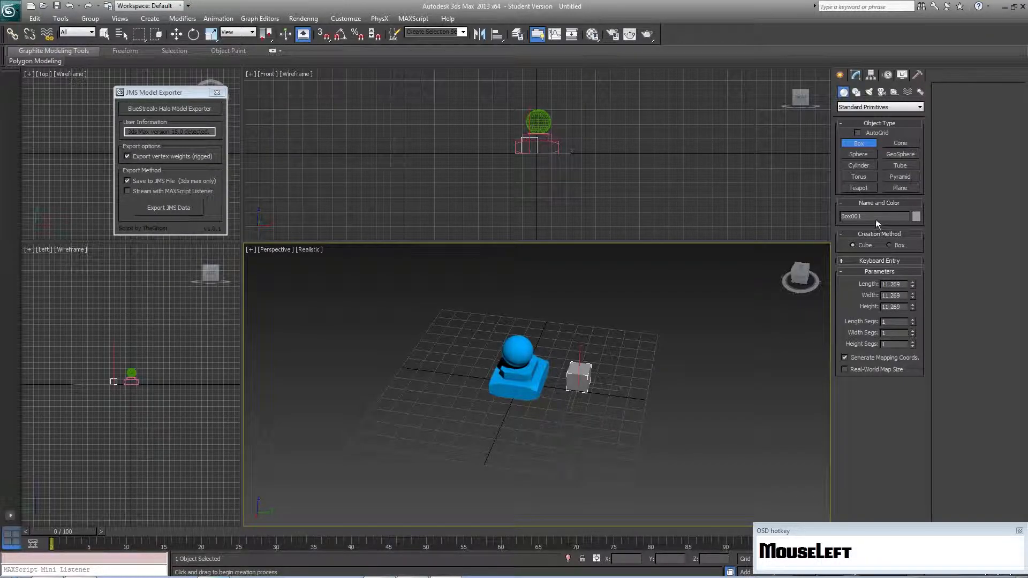
Step: Rename the new cube to "frame_bottom"
{"action": "left_click_drag", "start_coordinate": [876, 222], "coordinate": [656, 230]}
{"action": "key", "text": "BackSpace"}
{"action": "type", "text": "frame_bottom"}
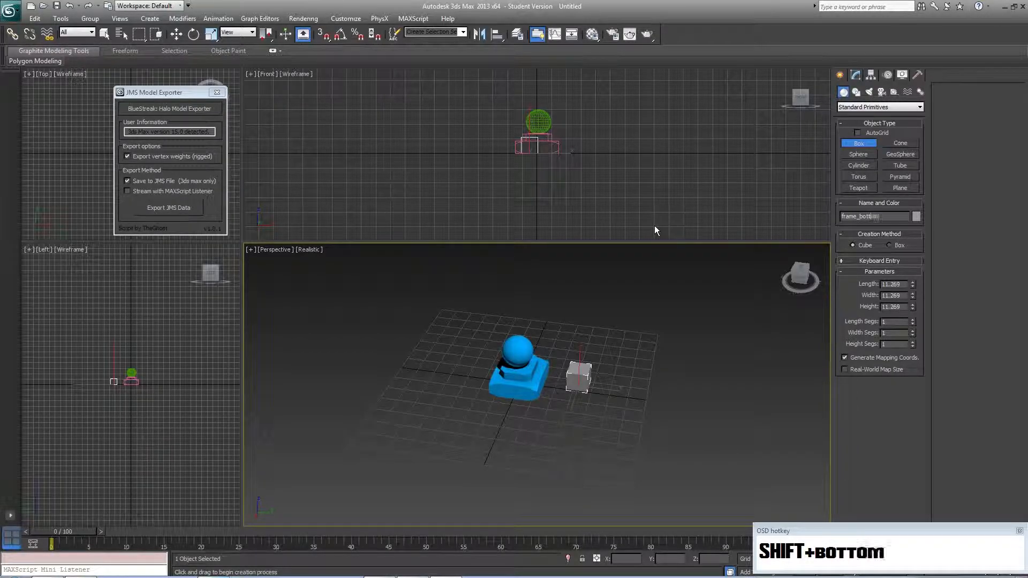
{"action": "key", "text": "Return"}
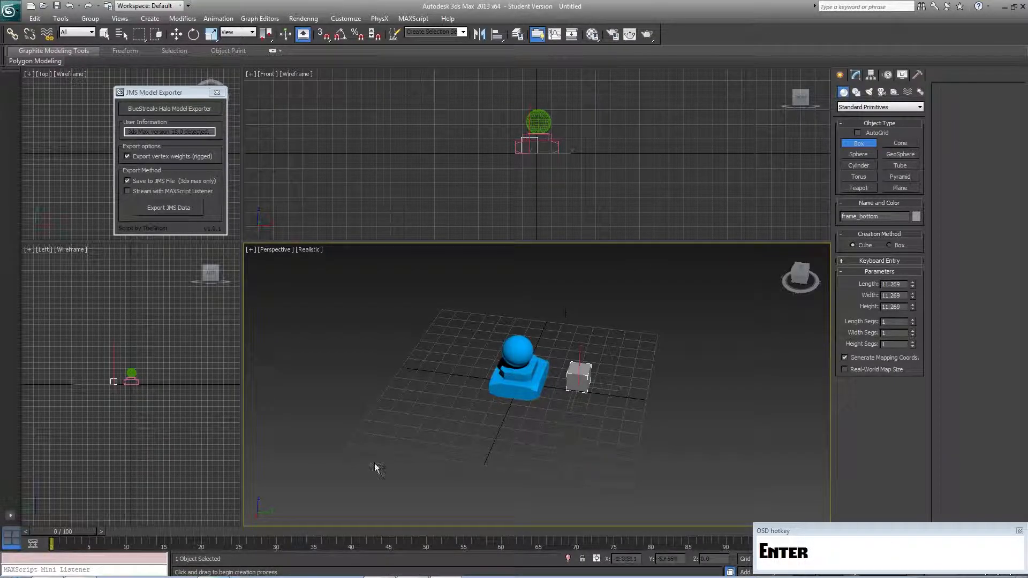
Step: Clone the frame_bottom cube straight upward as a single copy named "frame_top"
{"action": "key", "text": "w"}
{"action": "left_click_drag", "start_coordinate": [581, 368], "coordinate": [583, 342], "text": "shift"}
{"action": "left_click_drag", "start_coordinate": [500, 322], "coordinate": [473, 323]}
{"action": "type", "text": "top"}
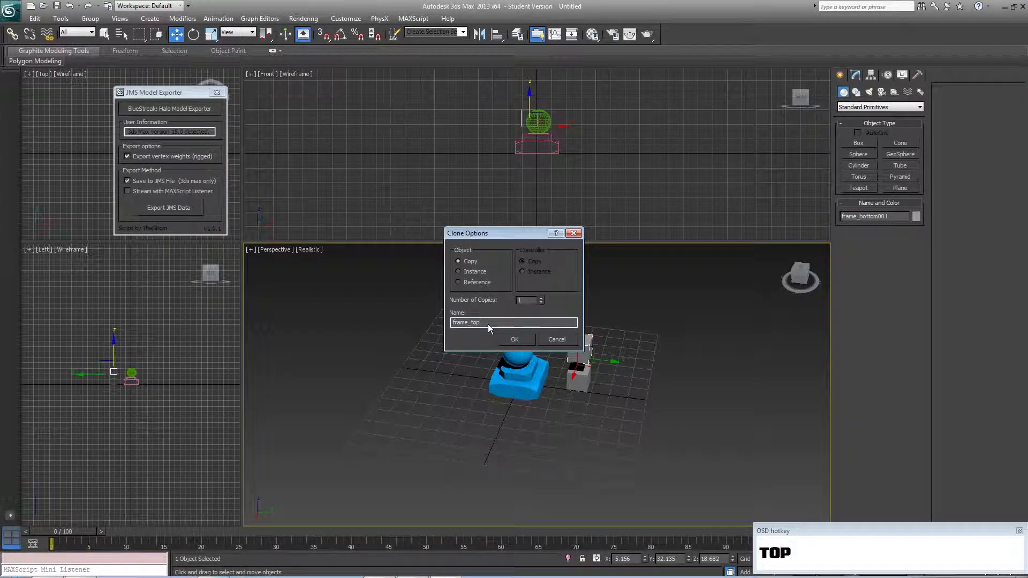
{"action": "left_click", "coordinate": [514, 339]}
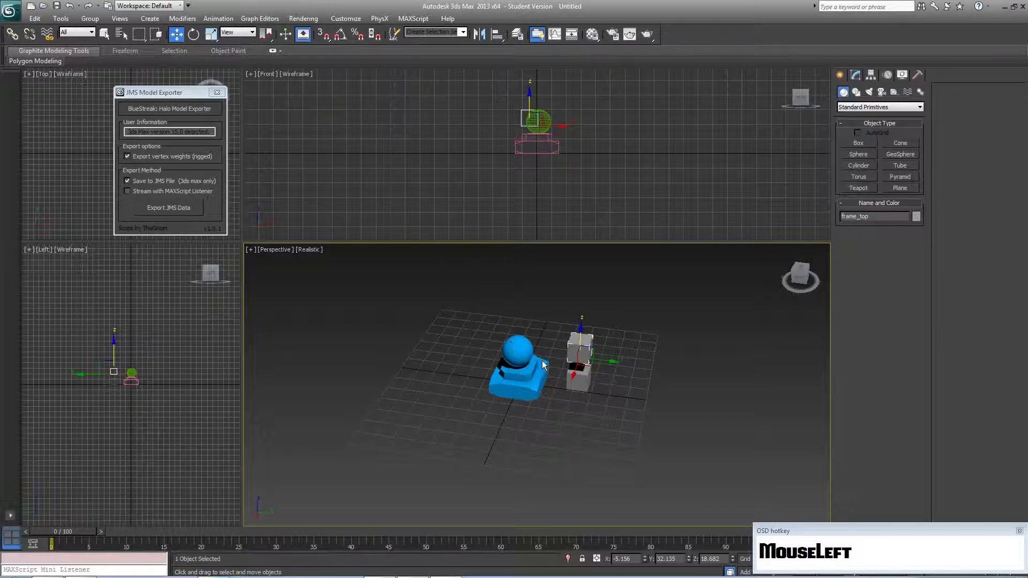
Step: Link the sphere to the frame_top cube and the tiered base to the frame_bottom cube as their parents
{"action": "scroll", "coordinate": [583, 395], "scroll_direction": "up", "scroll_amount": 1}
{"action": "middle_click_drag", "start_coordinate": [583, 391], "coordinate": [560, 381]}
{"action": "scroll", "coordinate": [531, 348], "scroll_direction": "up", "scroll_amount": 2}
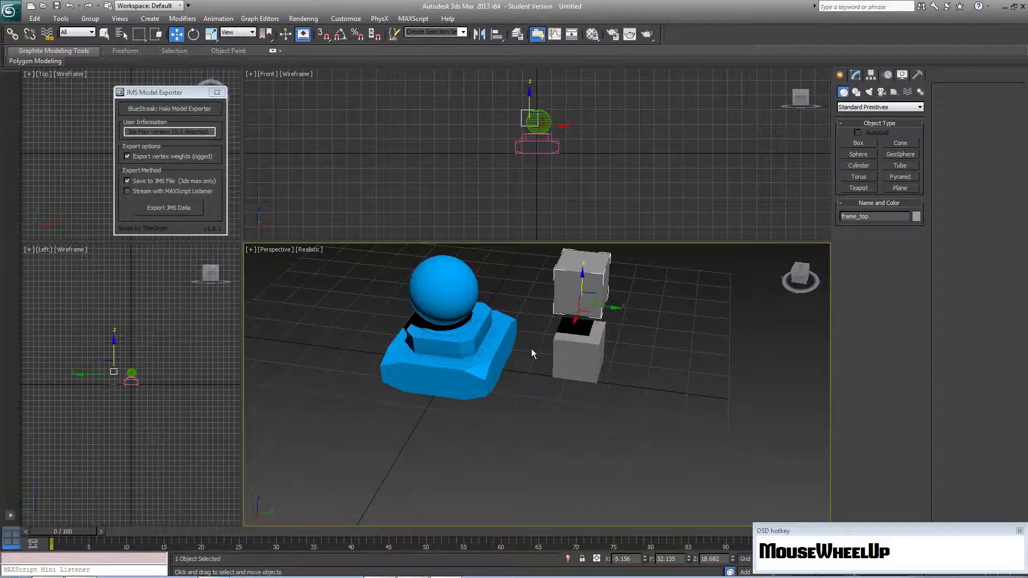
{"action": "middle_click_drag", "start_coordinate": [531, 348], "coordinate": [504, 397]}
{"action": "left_click", "coordinate": [473, 329]}
{"action": "left_click", "coordinate": [12, 33]}
{"action": "left_click_drag", "start_coordinate": [455, 326], "coordinate": [592, 339]}
{"action": "left_click_drag", "start_coordinate": [480, 416], "coordinate": [599, 406]}
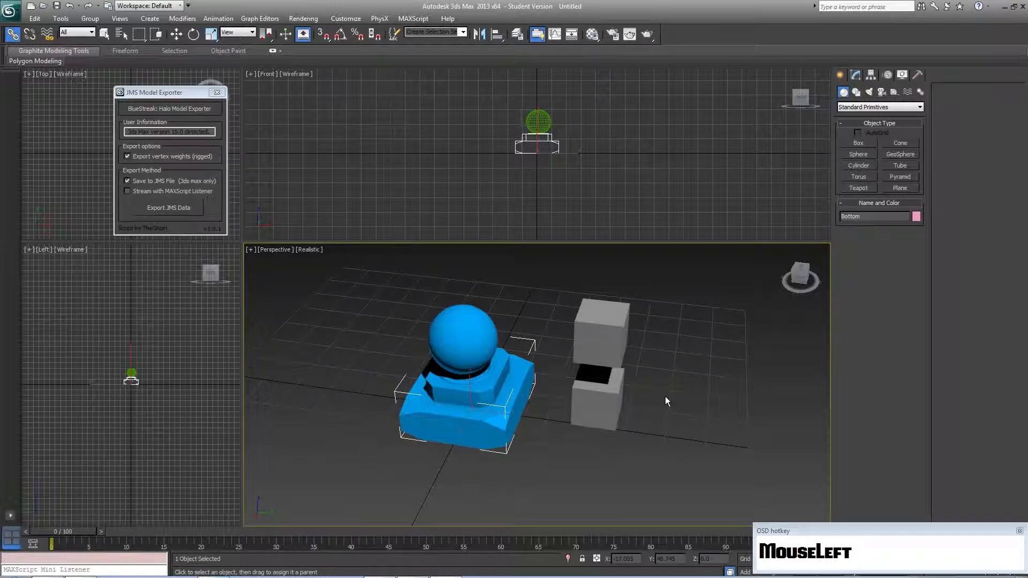
{"action": "middle_click_drag", "start_coordinate": [664, 396], "coordinate": [659, 381]}
{"action": "scroll", "coordinate": [658, 380], "scroll_direction": "down", "scroll_amount": 2}
{"action": "left_click", "coordinate": [659, 380]}
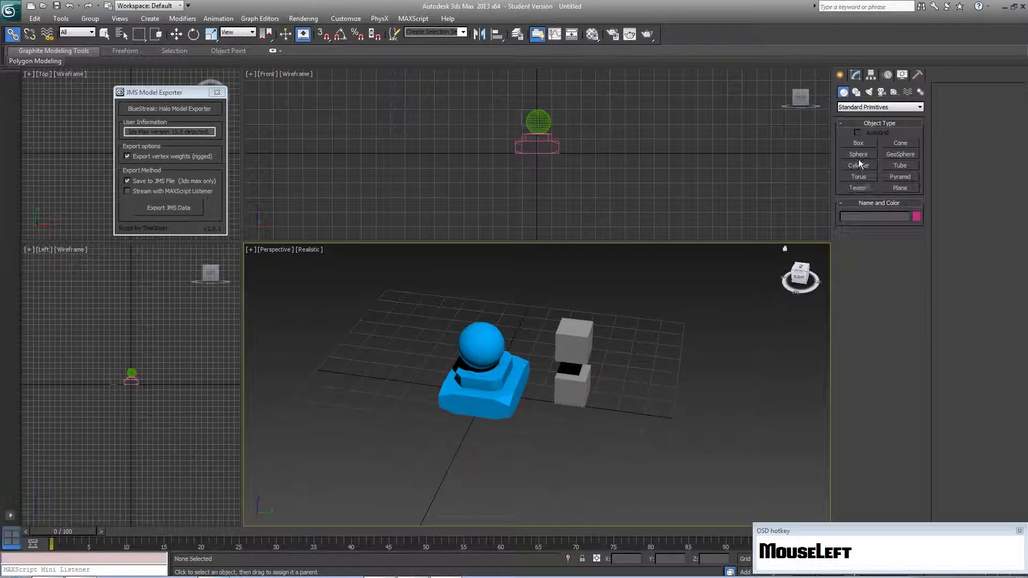
Step: Clone the frame_top cube sideways onto the sphere as a single copy named "frame"
{"action": "left_click", "coordinate": [570, 345]}
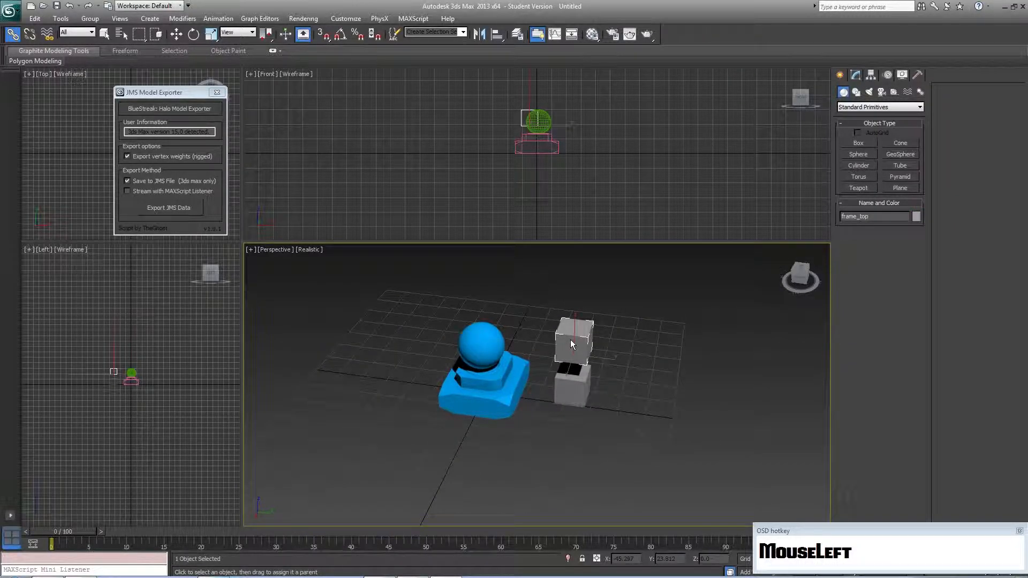
{"action": "key", "text": "w"}
{"action": "mouse_move", "coordinate": [605, 362]}
{"action": "left_mouse_down", "text": "shift"}
{"action": "mouse_move", "coordinate": [517, 355]}
{"action": "mouse_move", "coordinate": [468, 324]}
{"action": "left_mouse_up", "text": "shift"}
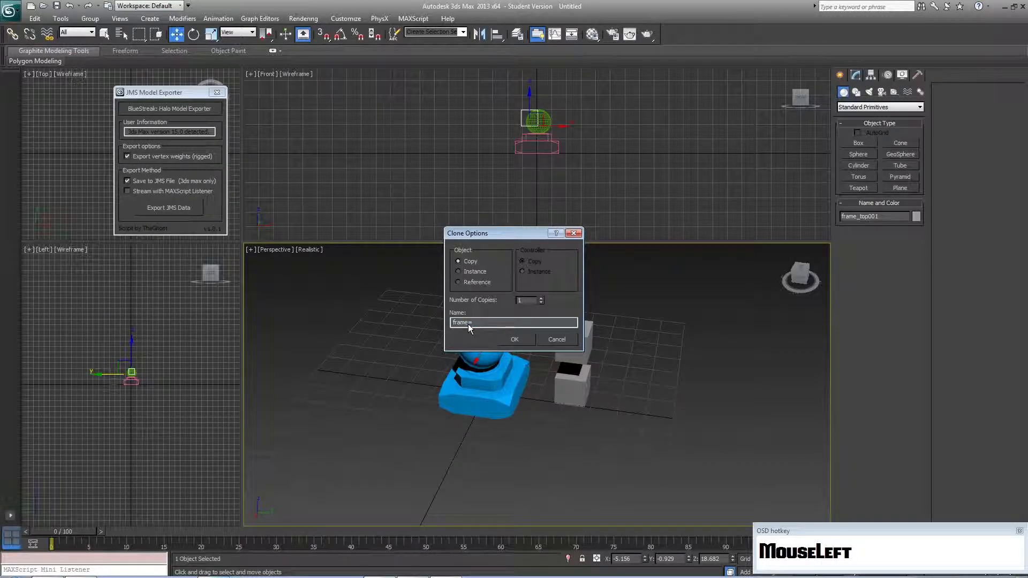
{"action": "key", "text": "BackSpace"}
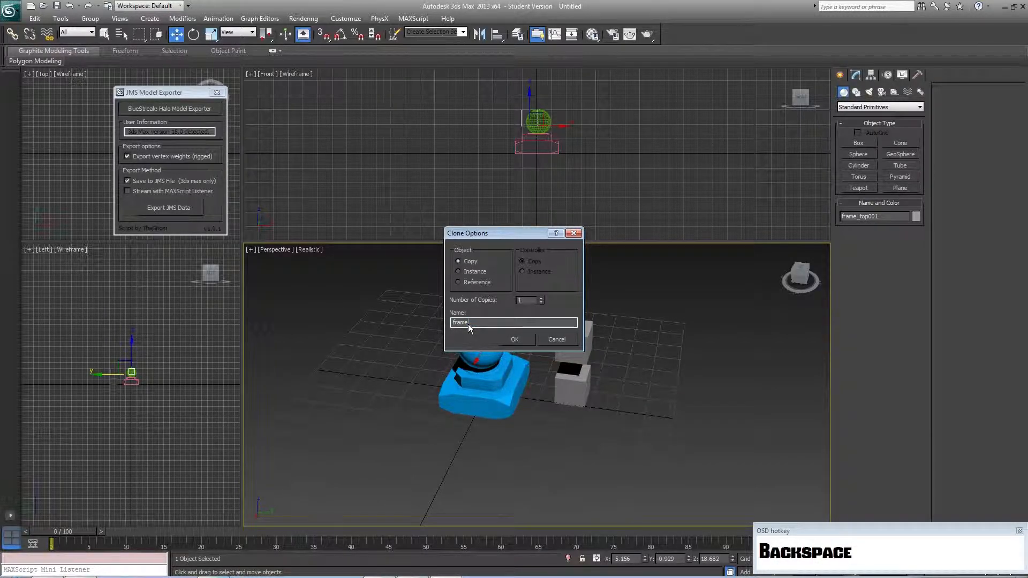
{"action": "left_click", "coordinate": [513, 340]}
Step: Move the frame cube to the world origin by setting its X, Y and Z position to 0
{"action": "mouse_move", "coordinate": [485, 354]}
{"action": "middle_mouse_down", "text": "alt"}
{"action": "mouse_move", "coordinate": [459, 380]}
{"action": "mouse_move", "coordinate": [464, 344]}
{"action": "middle_mouse_up", "text": "alt"}
{"action": "left_click_drag", "start_coordinate": [462, 340], "coordinate": [444, 344]}
{"action": "middle_click_drag", "start_coordinate": [469, 330], "coordinate": [608, 379], "text": "alt"}
{"action": "scroll", "coordinate": [506, 335], "scroll_direction": "up", "scroll_amount": 5}
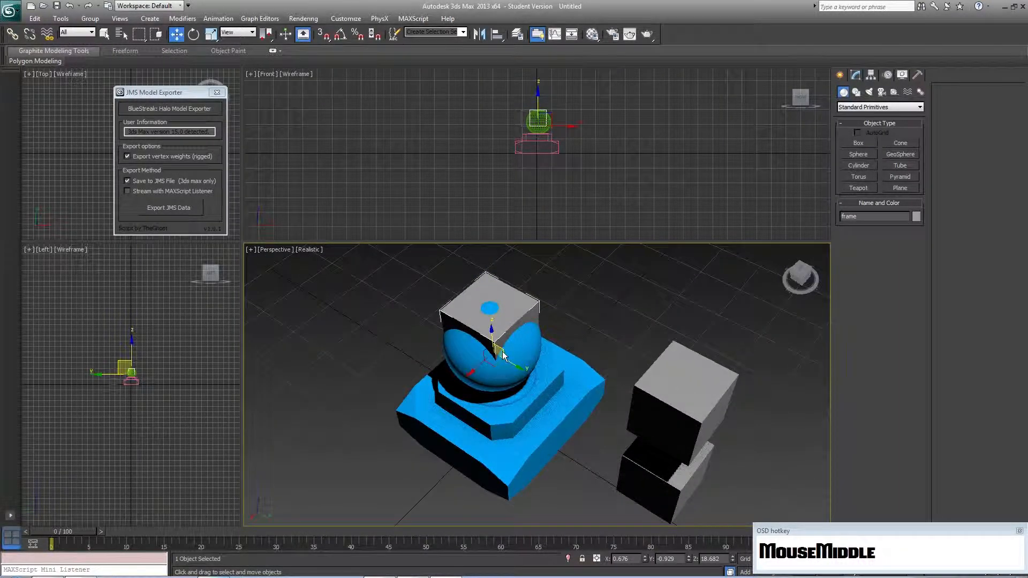
{"action": "left_click_drag", "start_coordinate": [502, 356], "coordinate": [520, 442]}
{"action": "mouse_move", "coordinate": [519, 442]}
{"action": "middle_mouse_down", "text": "alt"}
{"action": "mouse_move", "coordinate": [577, 438]}
{"action": "mouse_move", "coordinate": [526, 424]}
{"action": "middle_mouse_up", "text": "alt"}
{"action": "left_click_drag", "start_coordinate": [723, 559], "coordinate": [613, 559]}
{"action": "type", "text": "0"}
{"action": "left_click", "coordinate": [668, 558]}
{"action": "type", "text": "00"}
{"action": "left_click", "coordinate": [547, 449]}
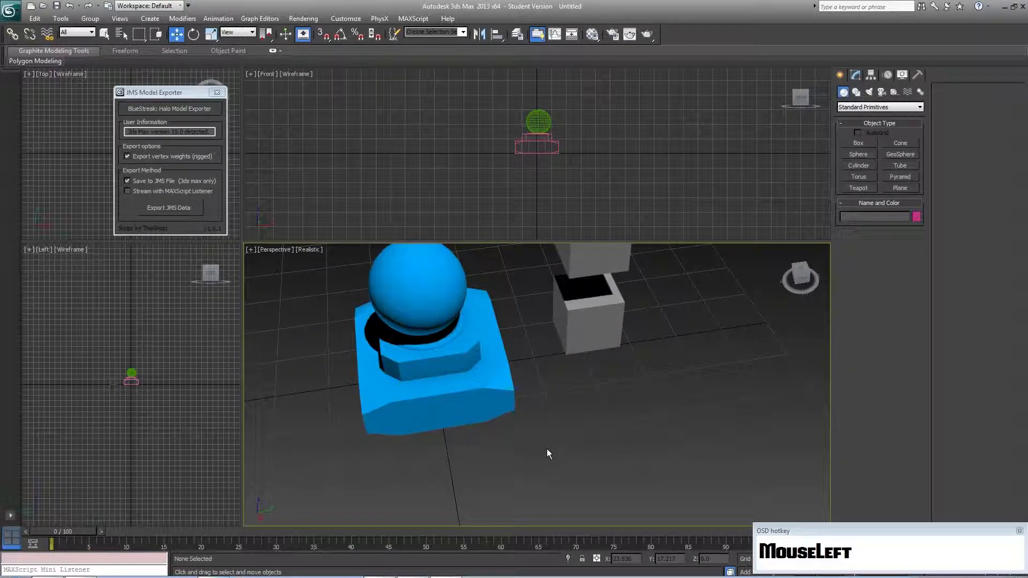
Step: Examine the frame cube's placement from beneath the tiered base
{"action": "middle_click_drag", "start_coordinate": [522, 393], "coordinate": [454, 416], "text": "alt"}
{"action": "scroll", "coordinate": [519, 355], "scroll_direction": "up", "scroll_amount": 5}
{"action": "scroll", "coordinate": [452, 416], "scroll_direction": "down", "scroll_amount": 4}
{"action": "middle_click_drag", "start_coordinate": [486, 383], "coordinate": [541, 349], "text": "alt"}
{"action": "middle_click", "coordinate": [508, 415]}
{"action": "middle_click_drag", "start_coordinate": [508, 415], "coordinate": [499, 380]}
{"action": "left_click", "coordinate": [498, 380]}
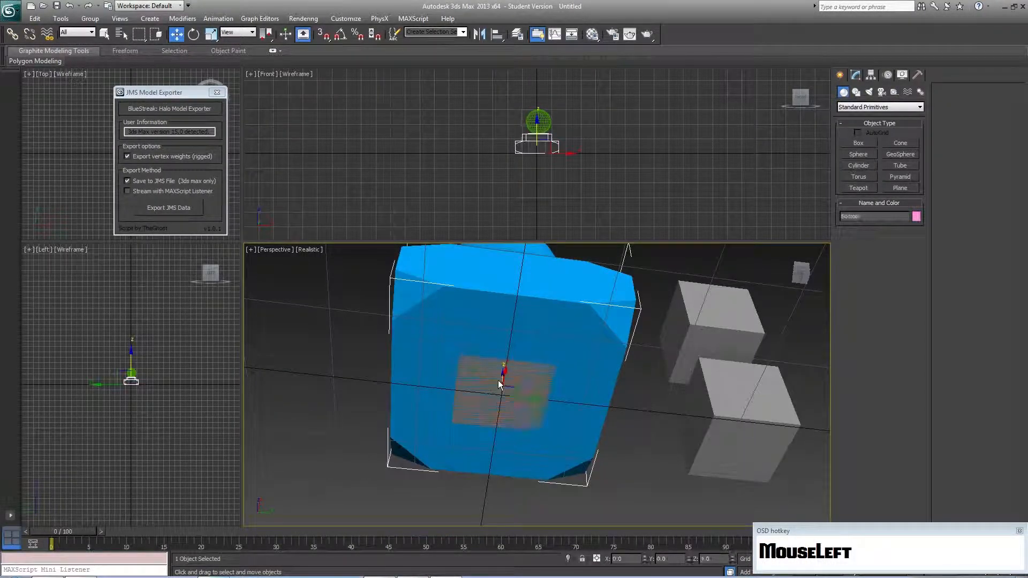
{"action": "scroll", "coordinate": [505, 389], "scroll_direction": "up", "scroll_amount": 4}
{"action": "scroll", "coordinate": [505, 388], "scroll_direction": "down", "scroll_amount": 2}
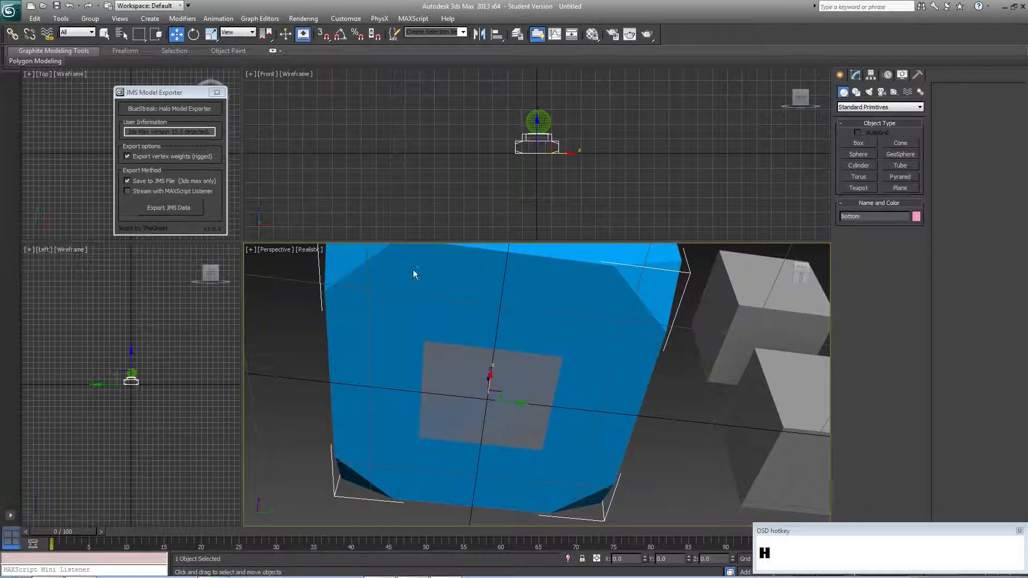
Step: Examine the parent-child hierarchy in the Select From Scene list, switching Display Children off and back on
{"action": "key", "text": "h"}
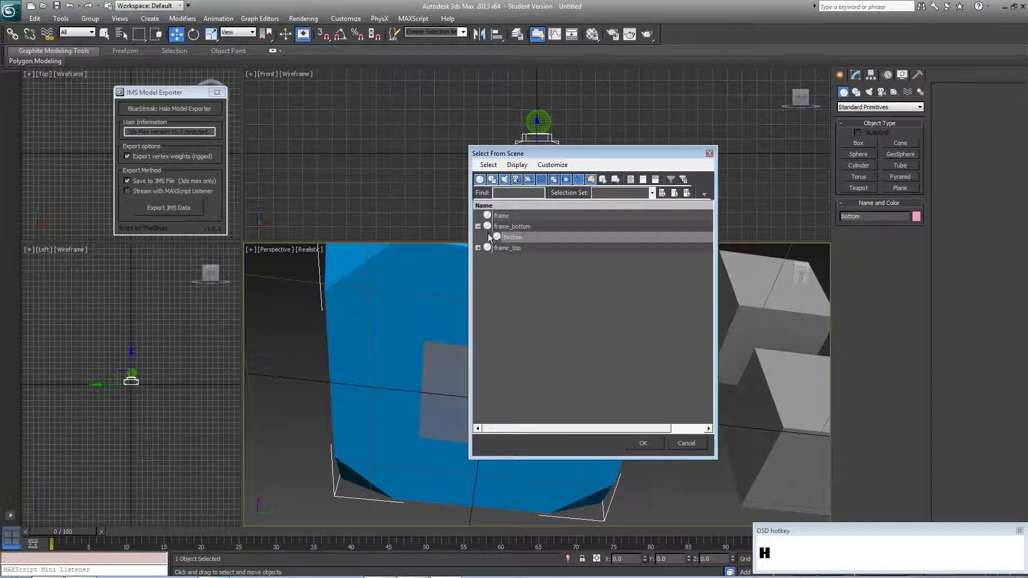
{"action": "left_click_drag", "start_coordinate": [506, 153], "coordinate": [461, 137]}
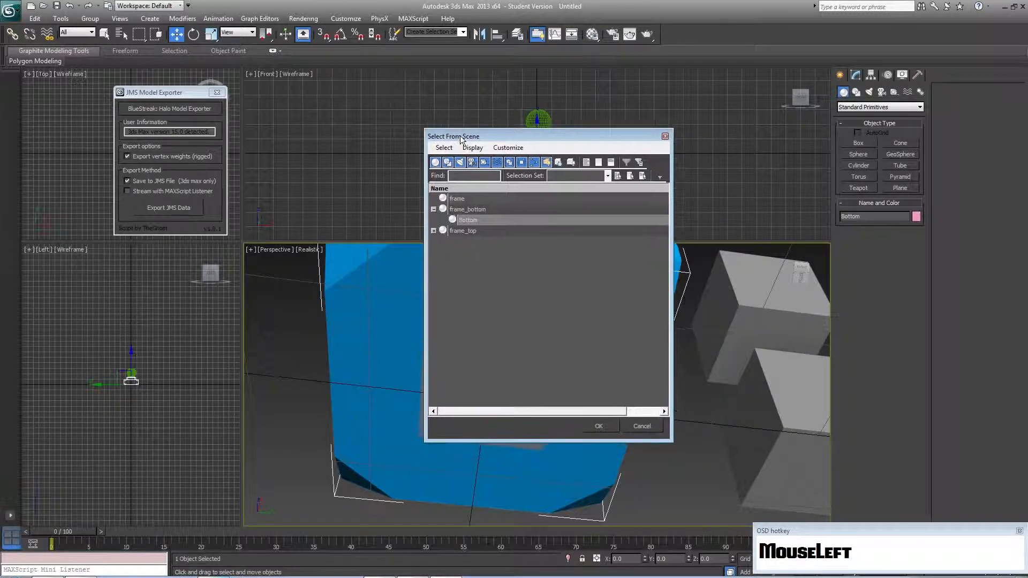
{"action": "left_click", "coordinate": [434, 209]}
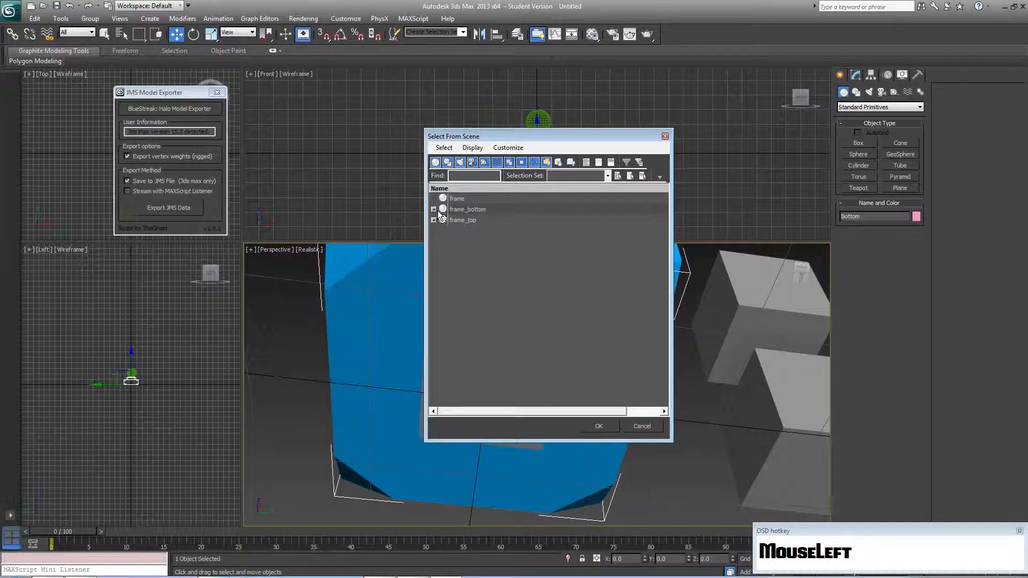
{"action": "left_click", "coordinate": [433, 209]}
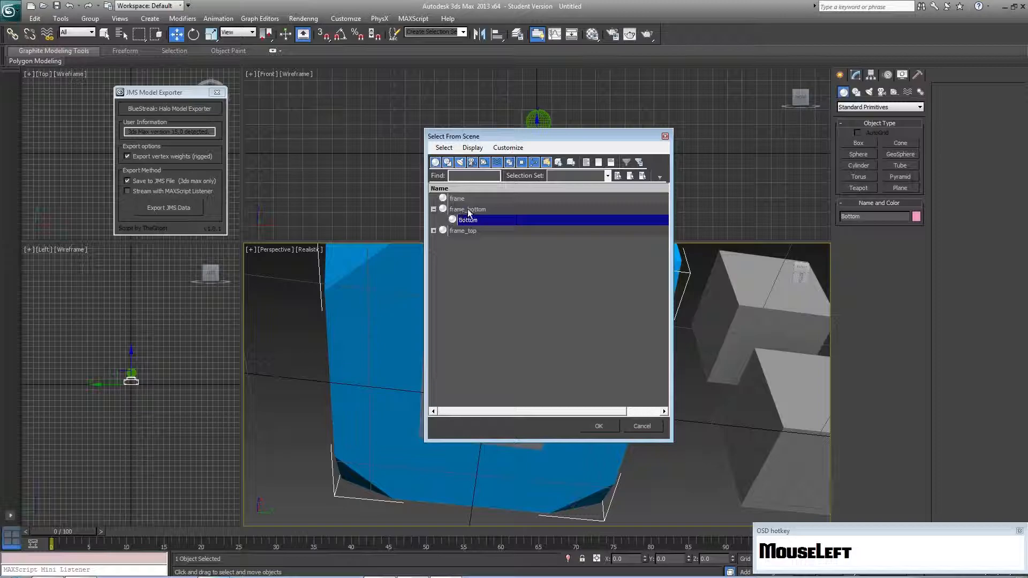
{"action": "left_click", "coordinate": [434, 231]}
{"action": "left_click", "coordinate": [434, 231]}
{"action": "left_click", "coordinate": [433, 209]}
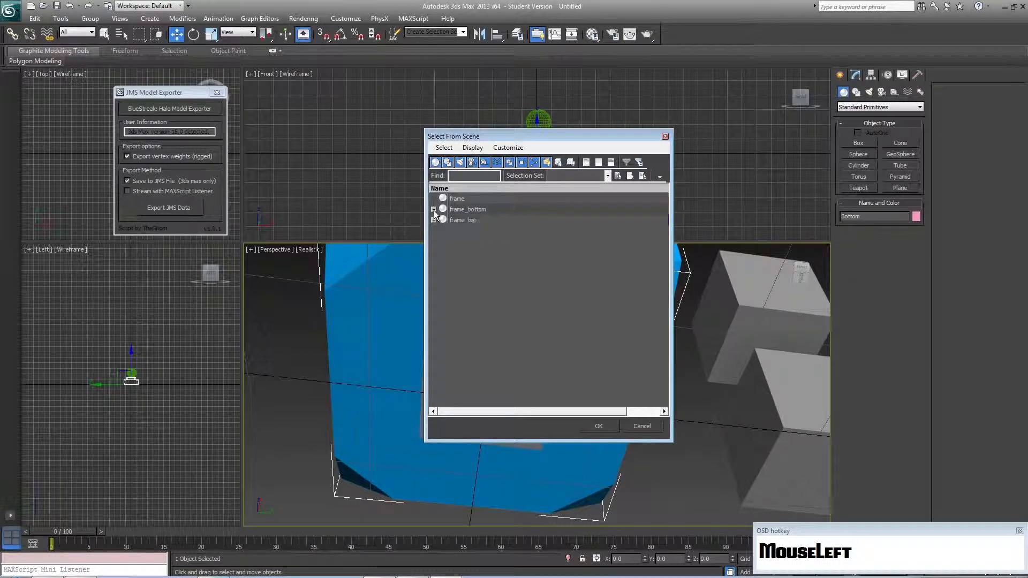
{"action": "left_click", "coordinate": [472, 148]}
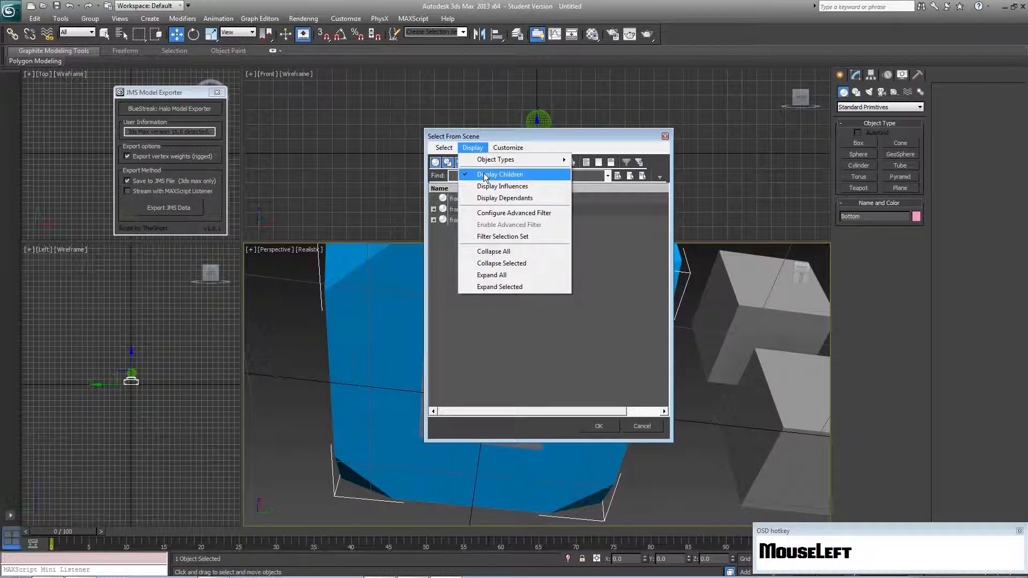
{"action": "left_click", "coordinate": [500, 174]}
{"action": "left_click", "coordinate": [473, 148]}
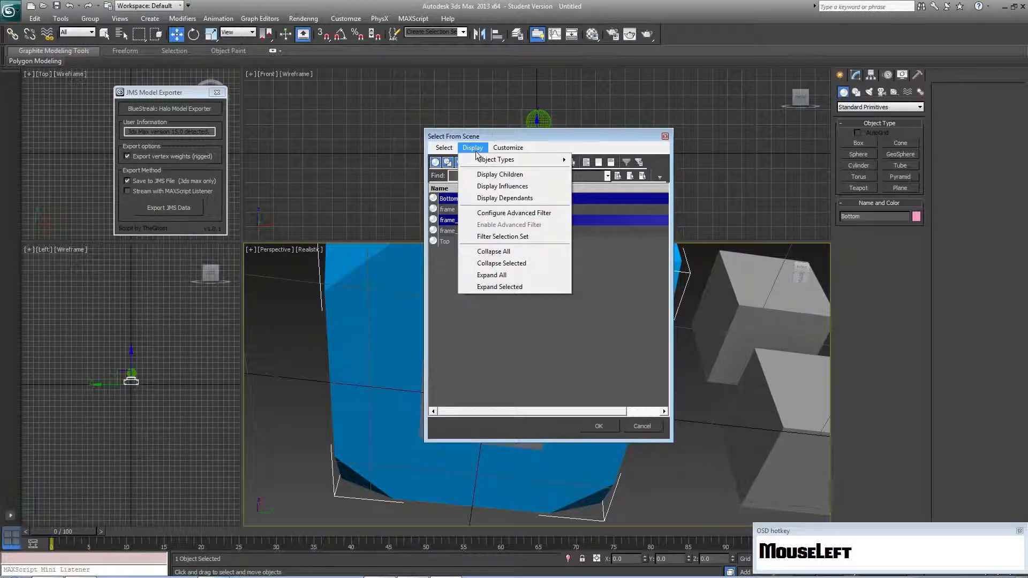
{"action": "left_click", "coordinate": [500, 174]}
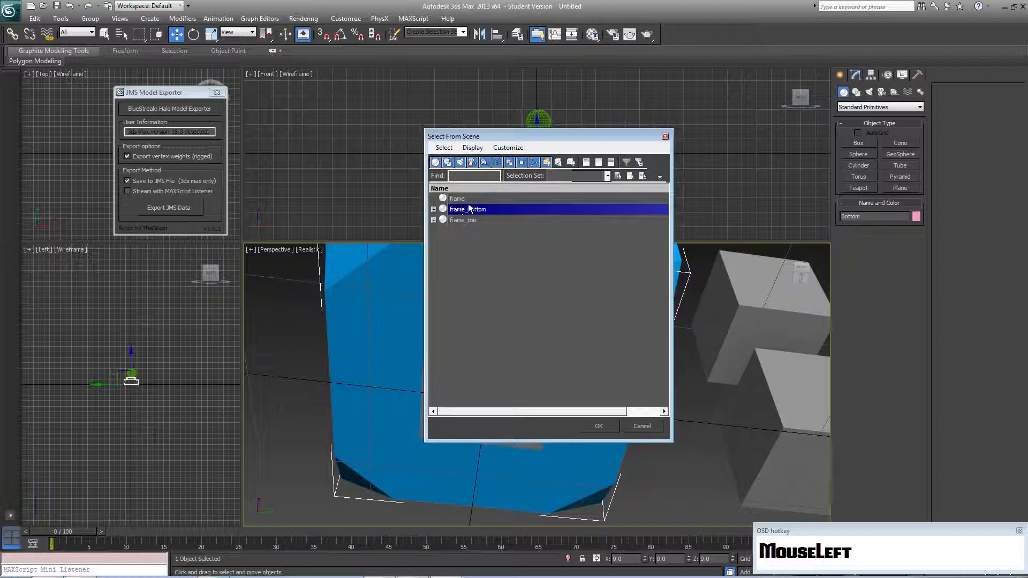
{"action": "left_click", "coordinate": [665, 136]}
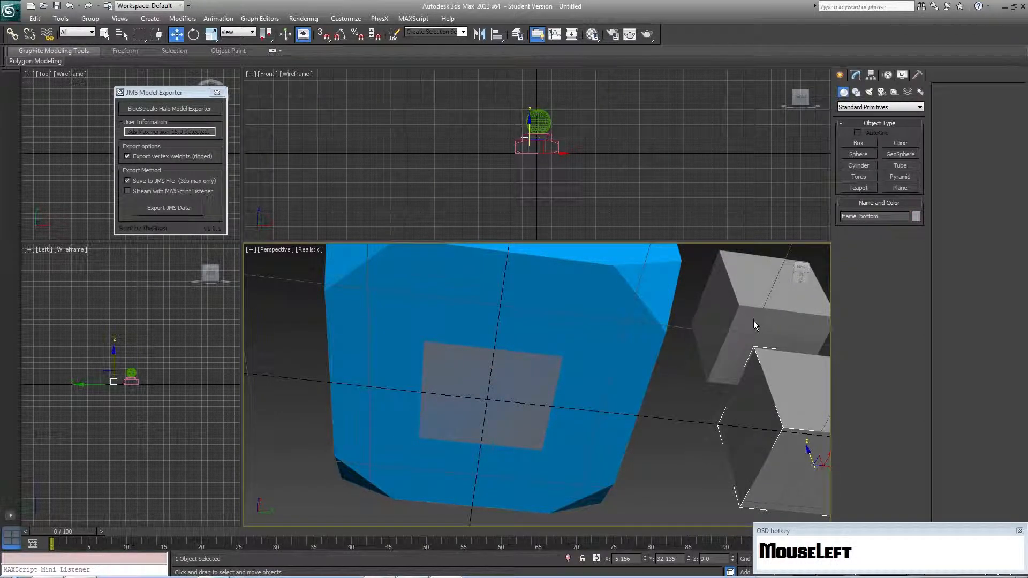
Step: Select the frame_top and frame_bottom cubes and link both to "frame" as their parent
{"action": "left_click", "coordinate": [747, 319], "text": "shift"}
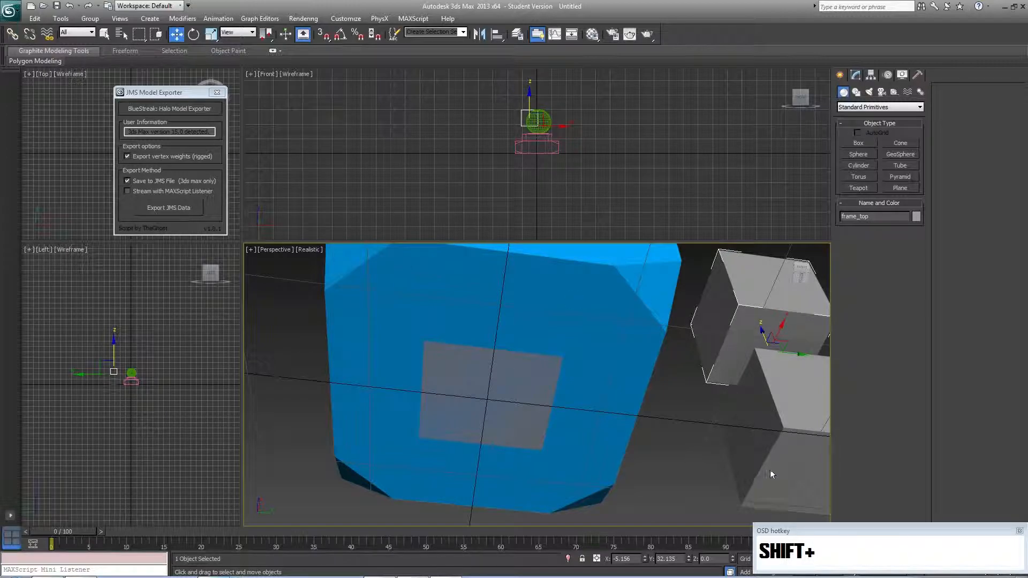
{"action": "left_click", "coordinate": [766, 456], "text": "shift"}
{"action": "left_click", "coordinate": [732, 327], "text": "shift"}
{"action": "left_click", "coordinate": [767, 403], "text": "ctrl"}
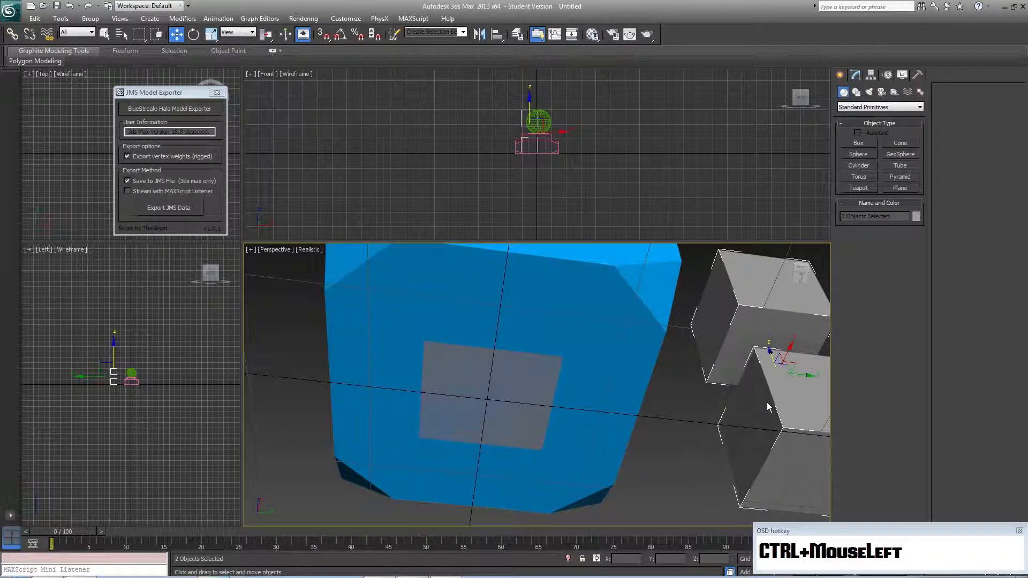
{"action": "left_click", "coordinate": [12, 36]}
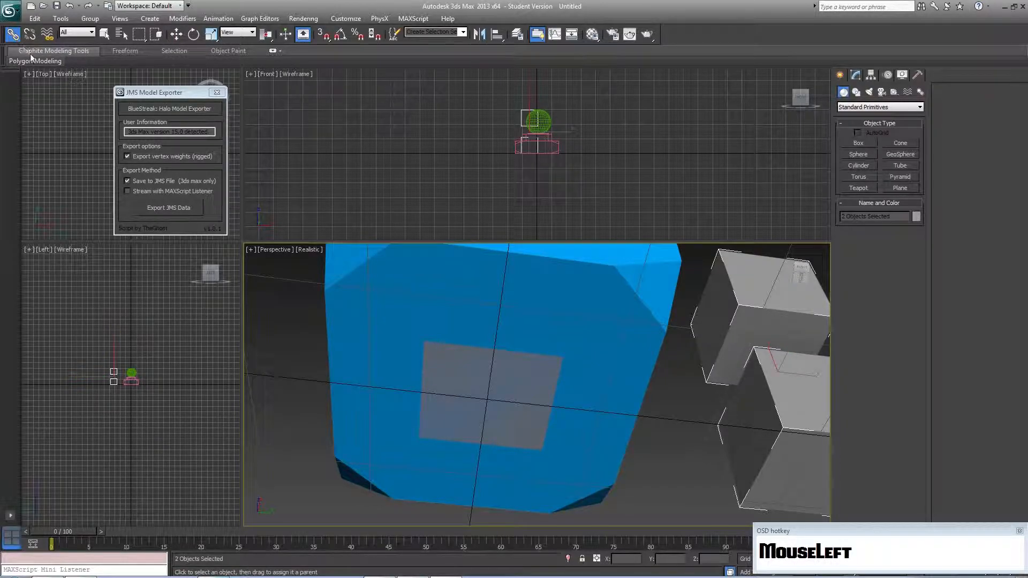
{"action": "key", "text": "h"}
{"action": "double_click", "coordinate": [457, 200]}
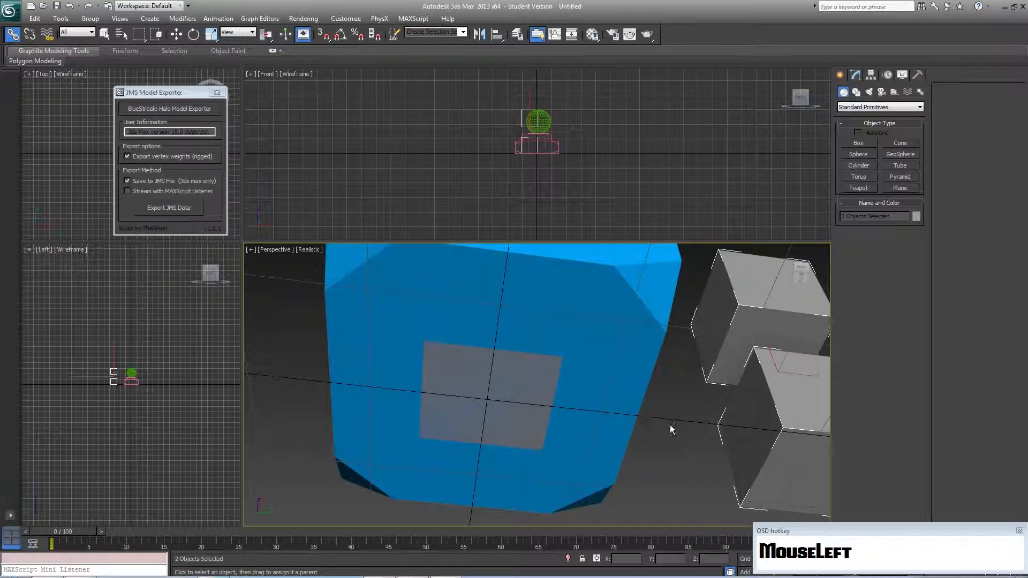
Step: Expand the frame branch in the object list to examine the complete link hierarchy
{"action": "left_click", "coordinate": [695, 414]}
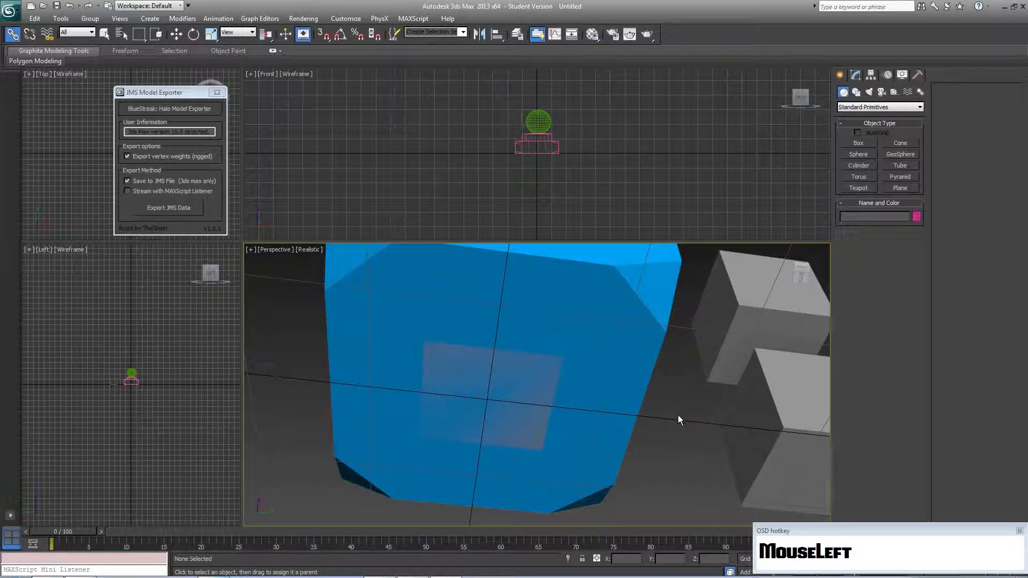
{"action": "key", "text": "h"}
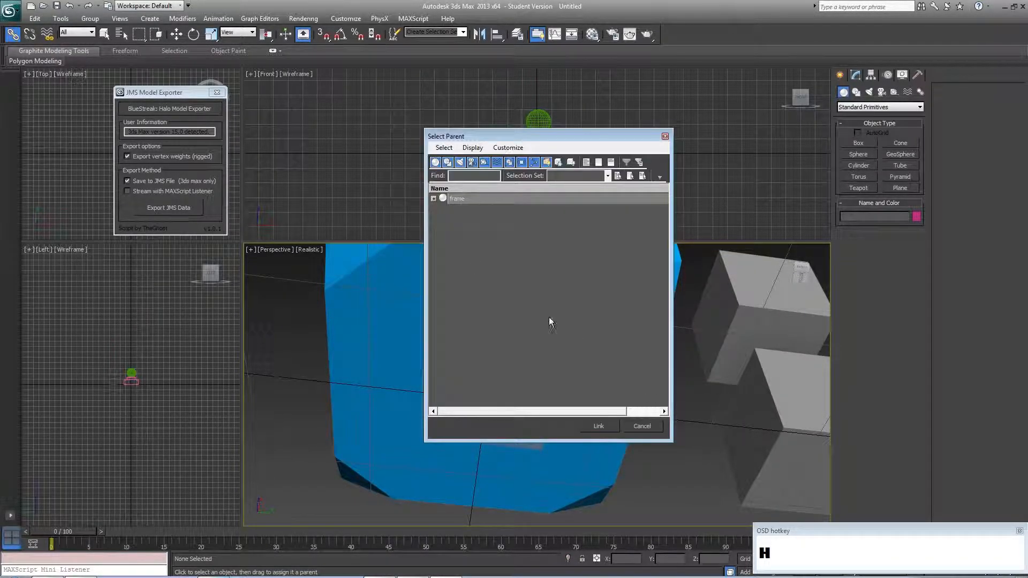
{"action": "left_click", "coordinate": [439, 200]}
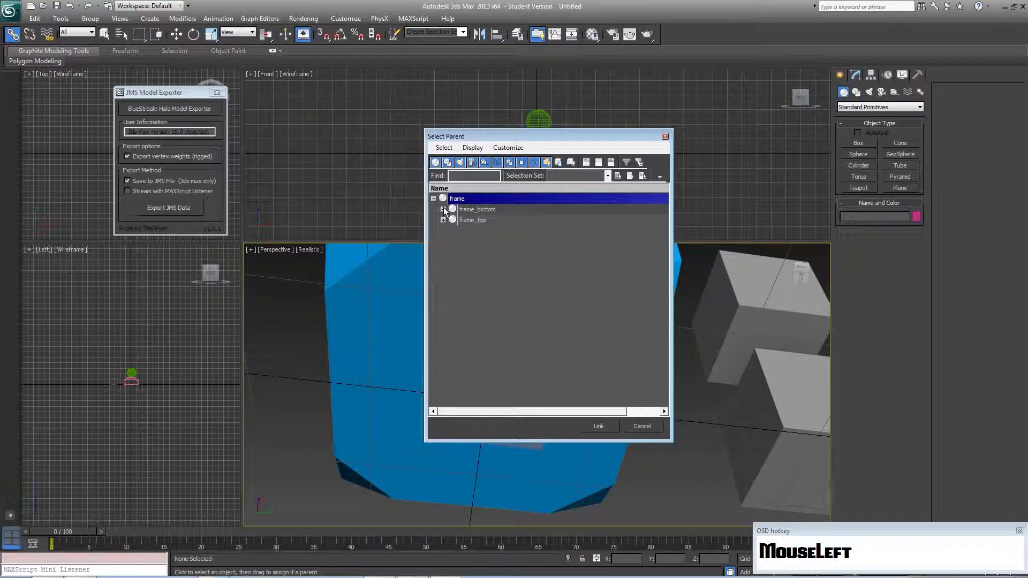
{"action": "left_click", "coordinate": [443, 209]}
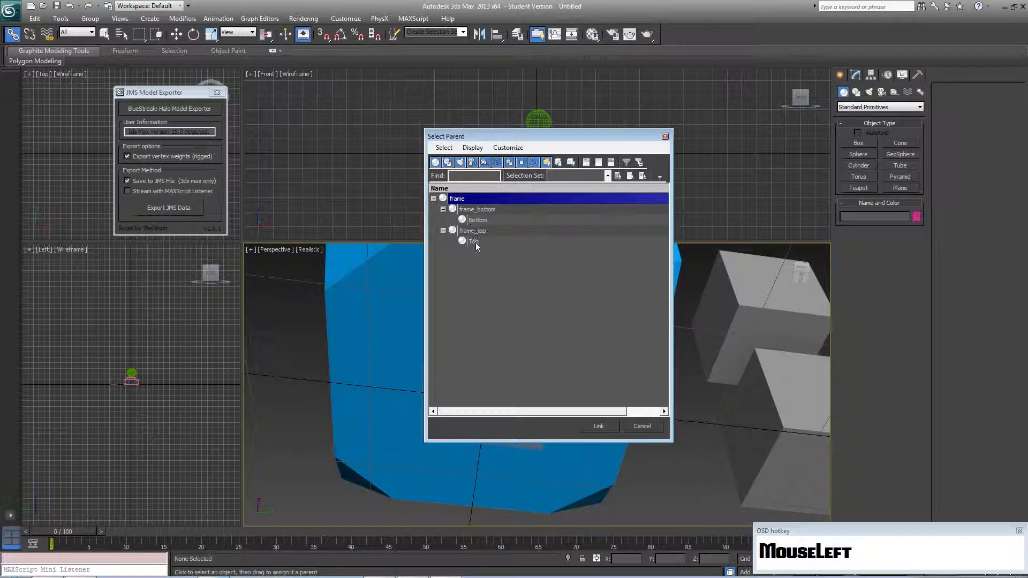